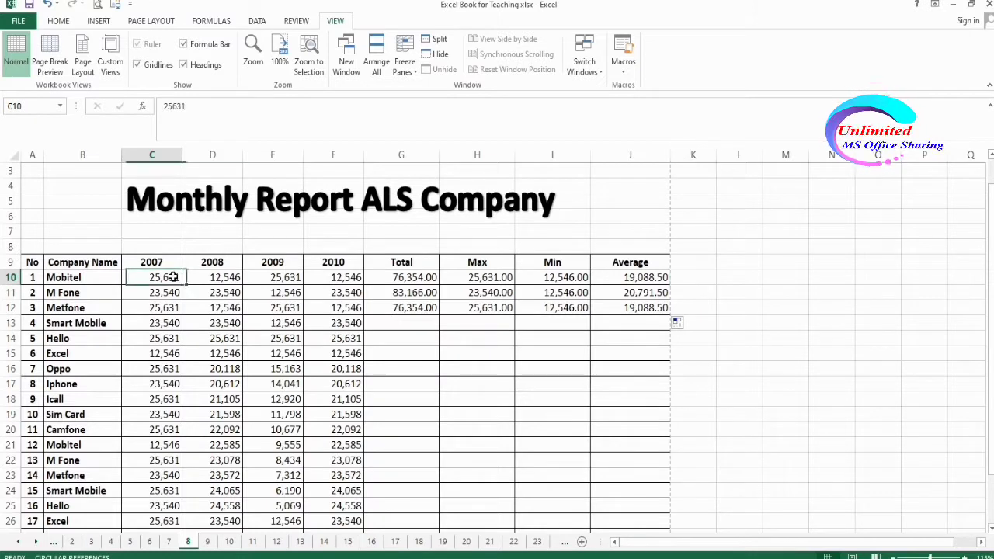
# Step: Enter 25,631 in cell L10 and 23,540 in cell L11, including the thousands commas
pyautogui.click(198, 279)
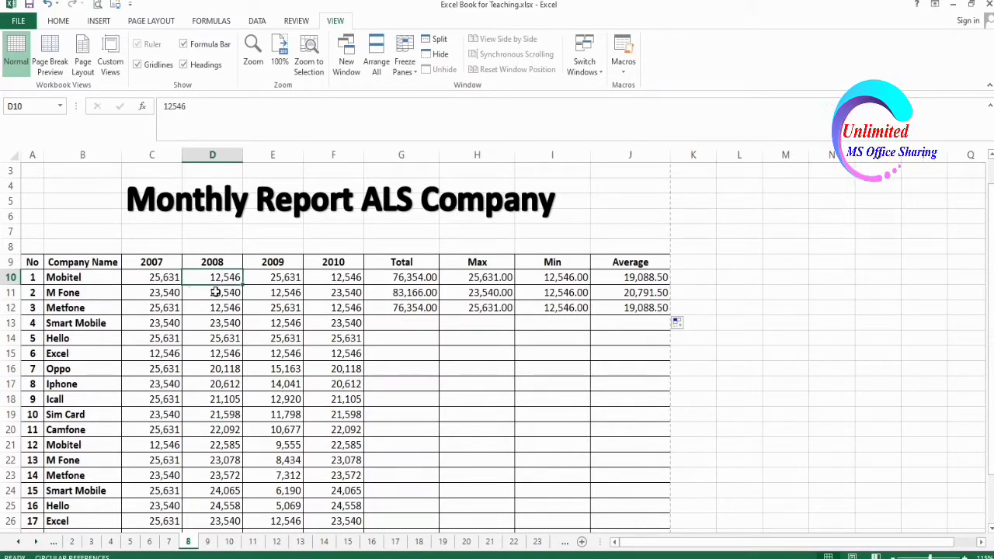
pyautogui.click(721, 280)
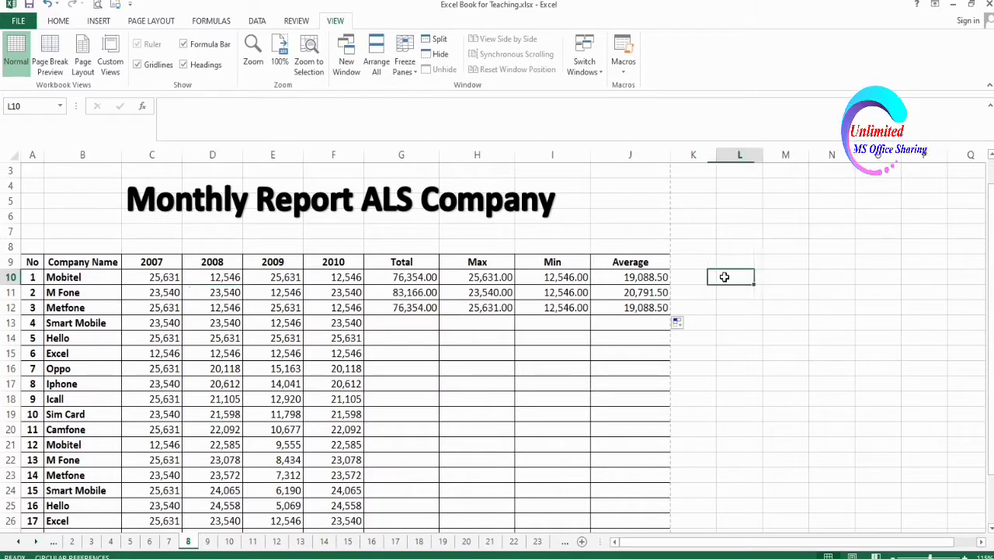
pyautogui.write('25,631')
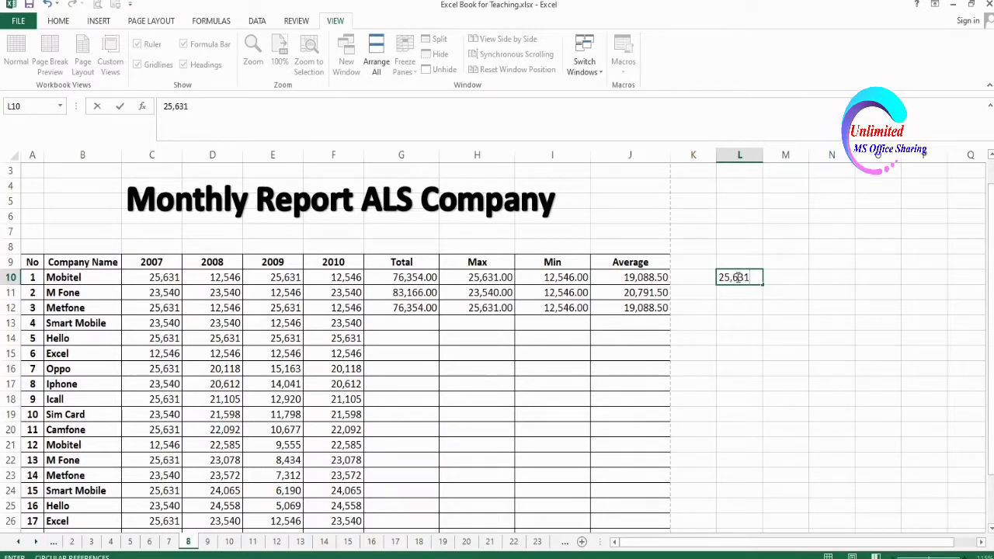
pyautogui.press('Return')
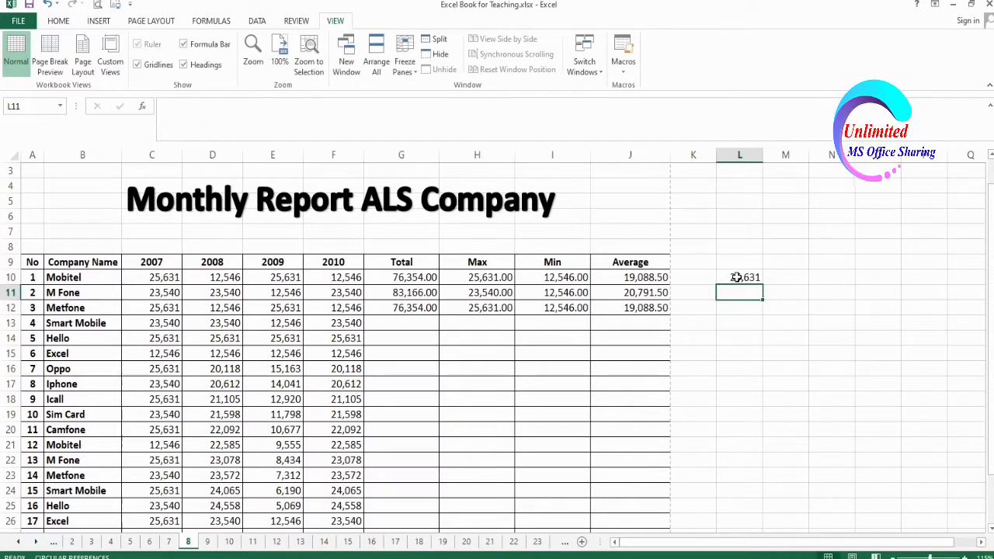
pyautogui.write('2')
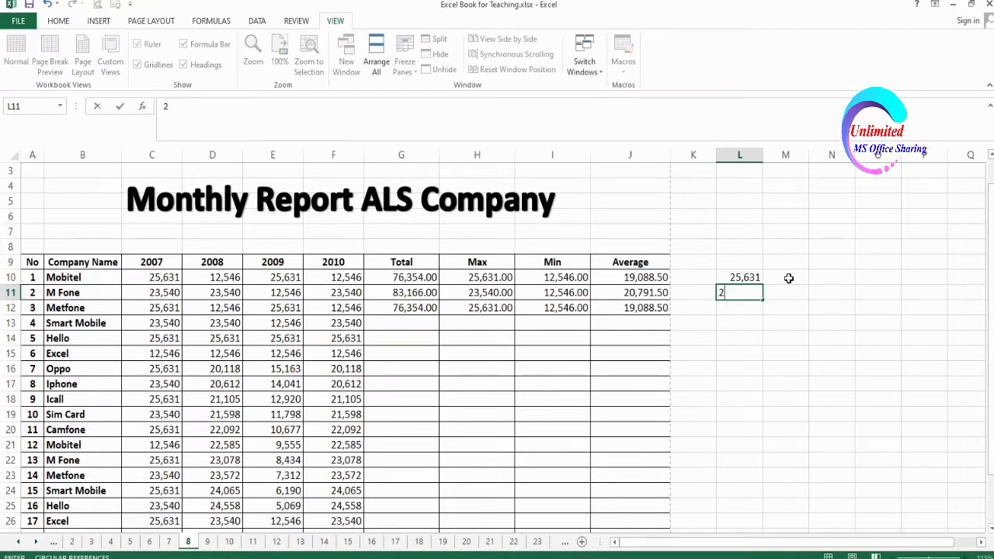
pyautogui.write('3,')
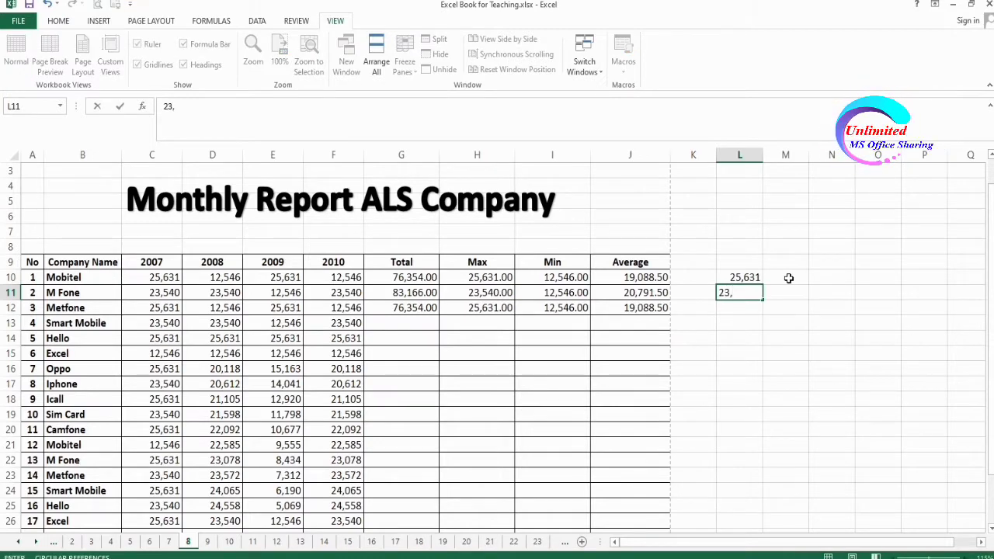
pyautogui.write('54')
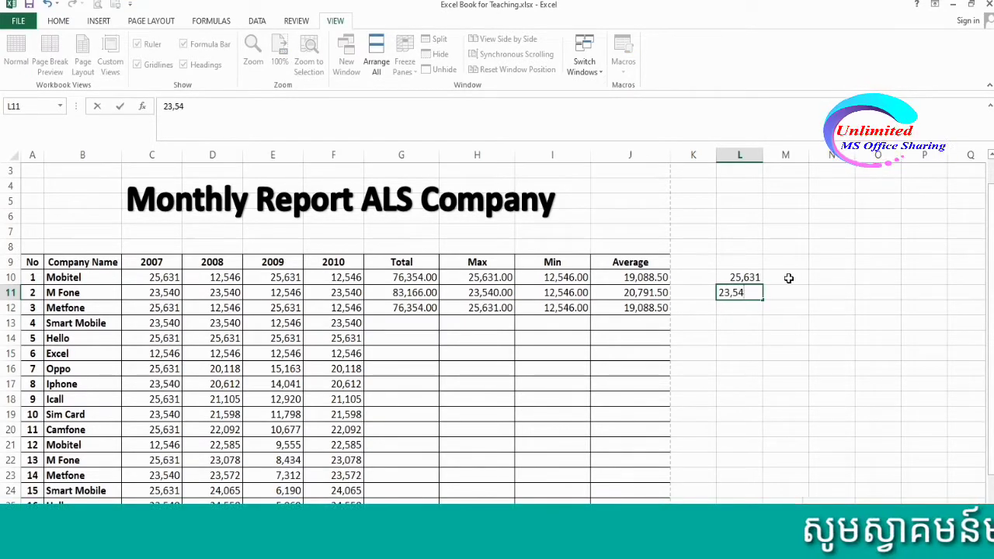
pyautogui.write('0')
pyautogui.press('Return')
pyautogui.click(716, 259)
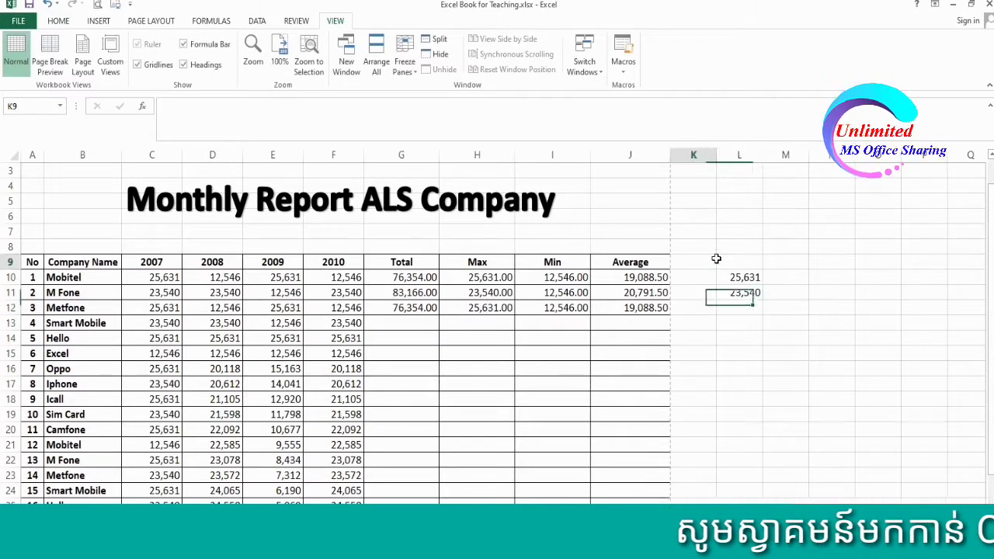
pyautogui.moveTo(717, 259); pyautogui.dragTo(789, 327)
pyautogui.moveTo(699, 233); pyautogui.dragTo(787, 308)
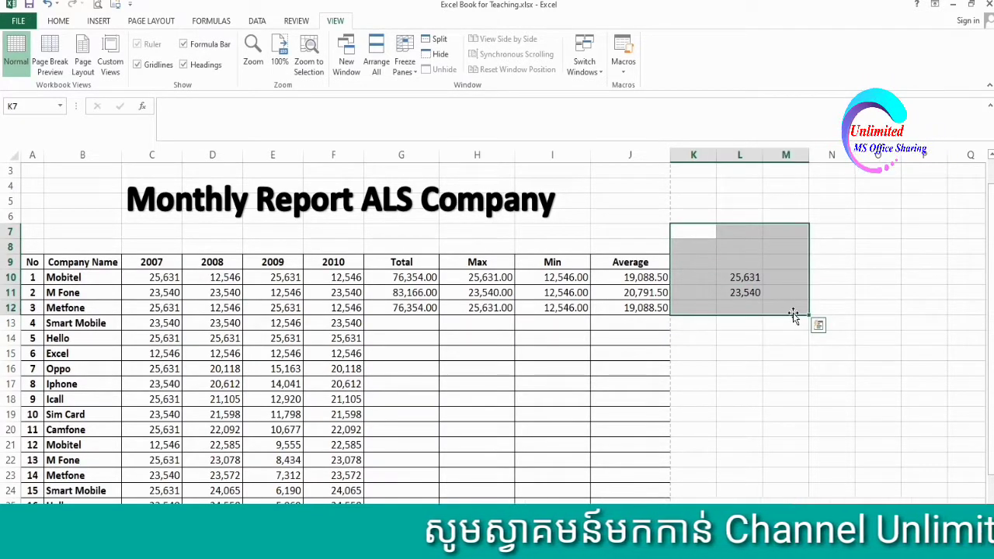
pyautogui.click(170, 280)
pyautogui.click(735, 325)
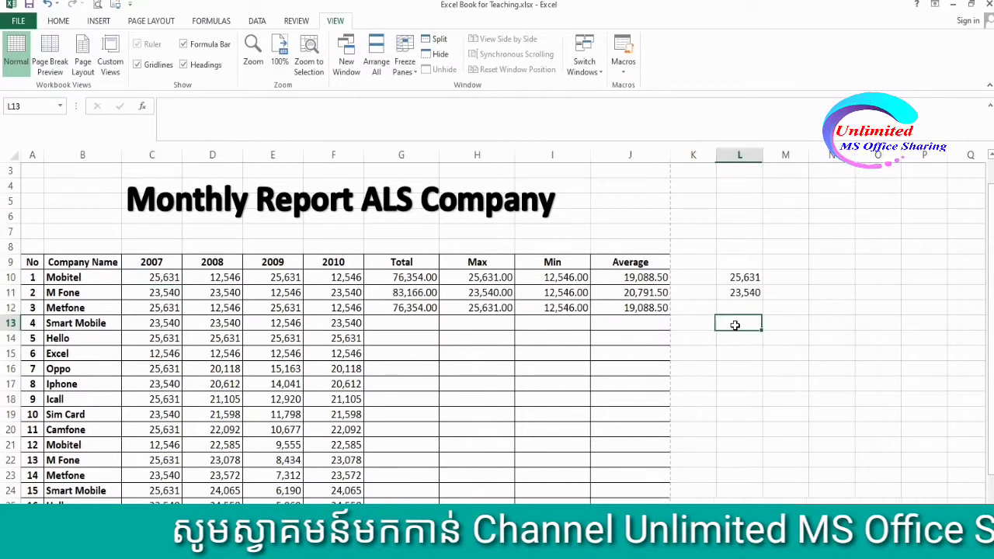
pyautogui.moveTo(153, 276); pyautogui.dragTo(336, 458)
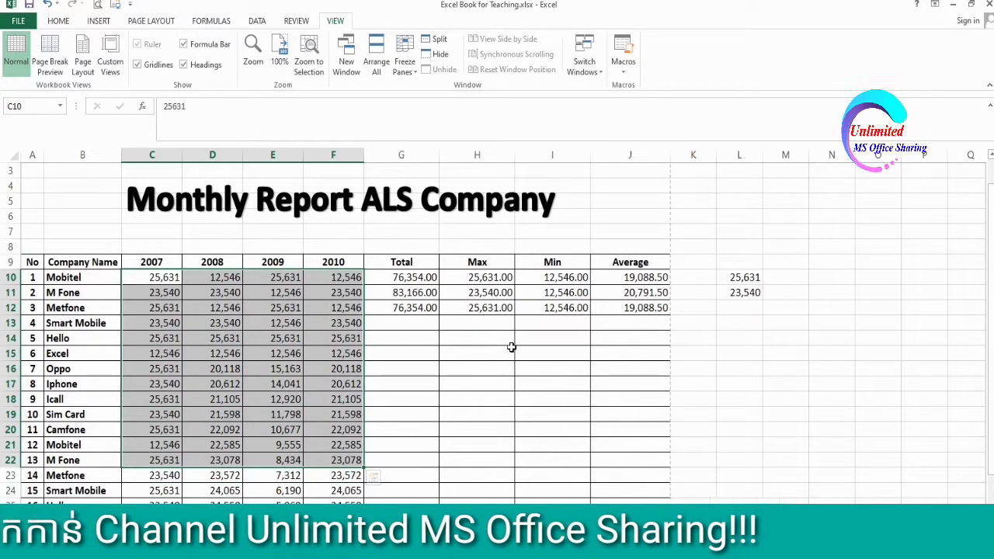
# Step: Enter 25631 in cell L12 and 23540 in cell L13 without thousands separators
pyautogui.click(751, 310)
pyautogui.write('25')
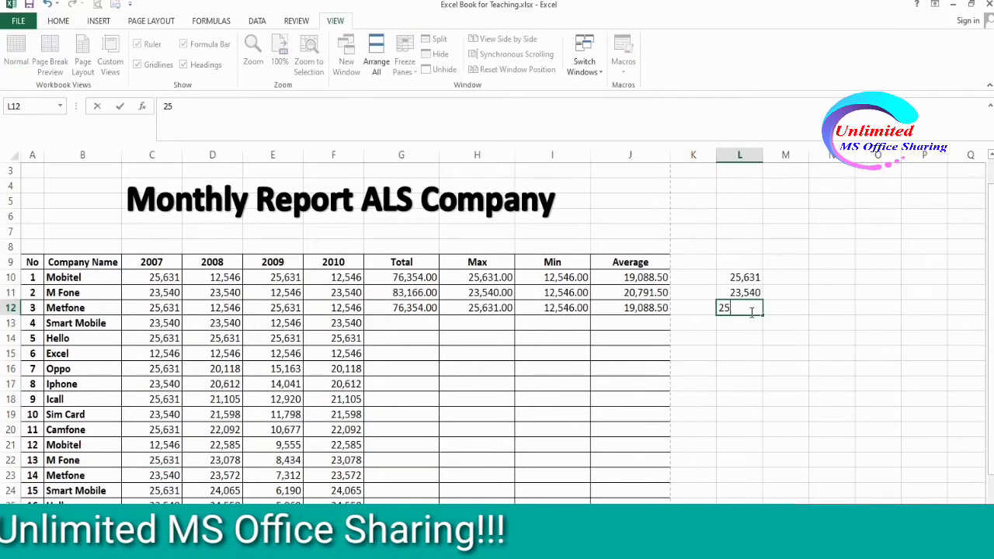
pyautogui.write('6')
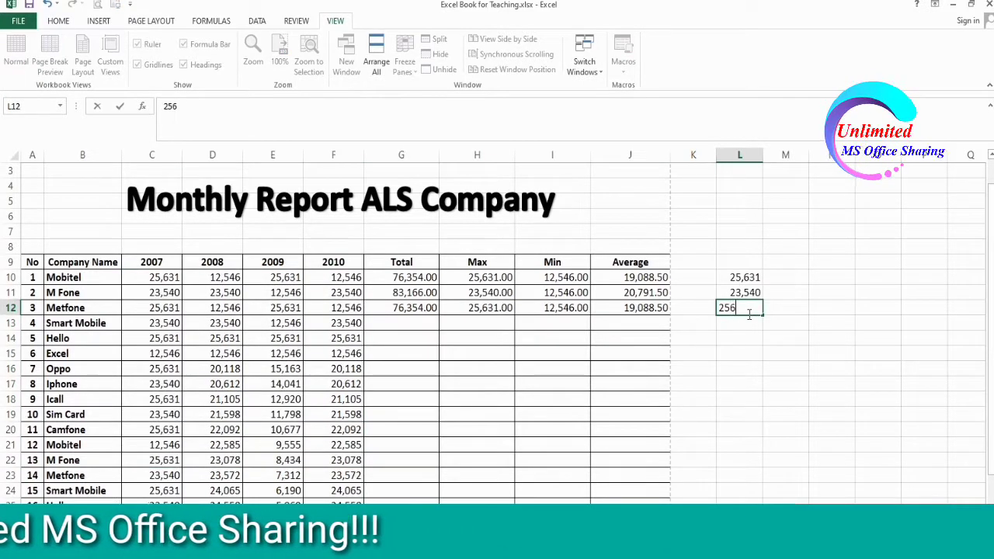
pyautogui.write('31')
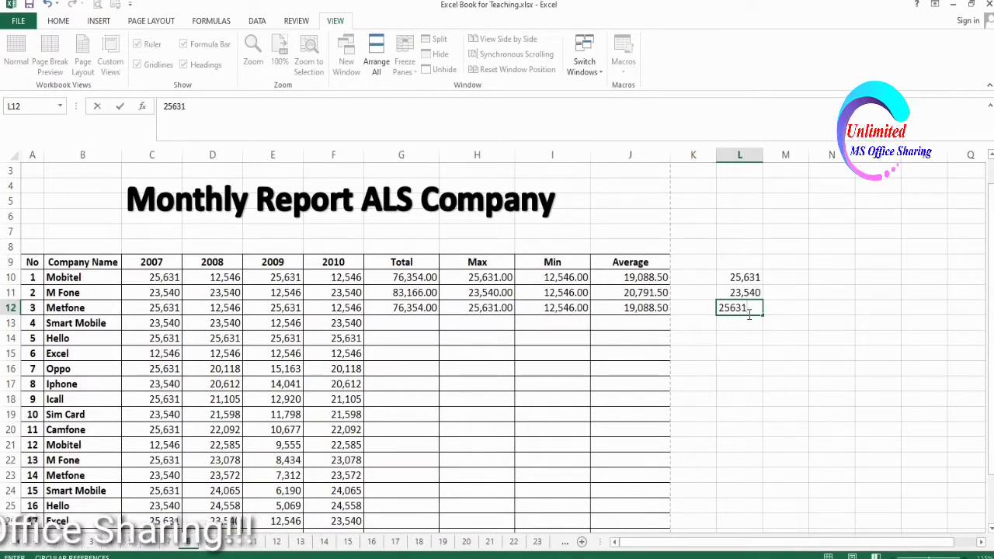
pyautogui.press('Return')
pyautogui.write('23540')
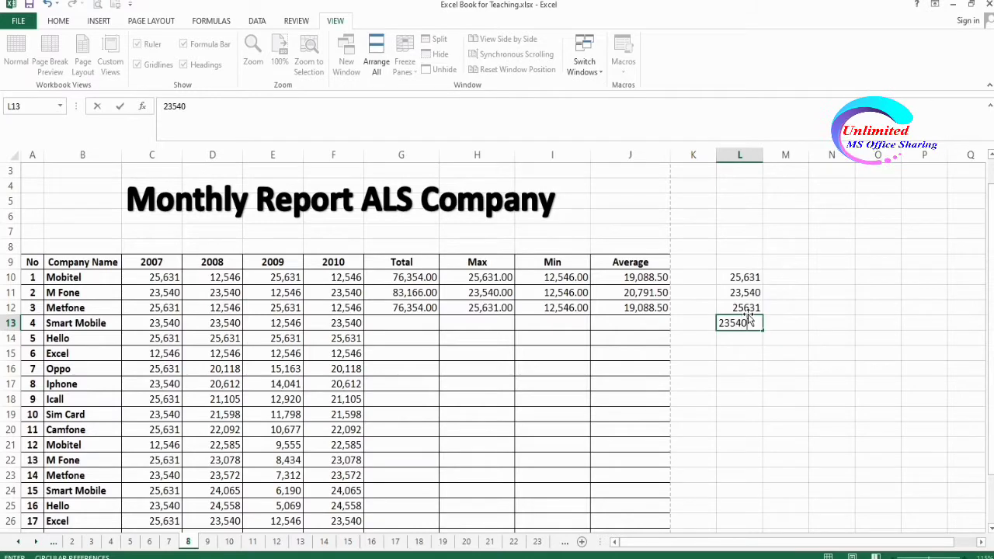
pyautogui.press('Return')
# Step: Apply the Comma style to cells L12:L13 and reduce their number format to zero decimal places
pyautogui.scroll(2, 782, 337)
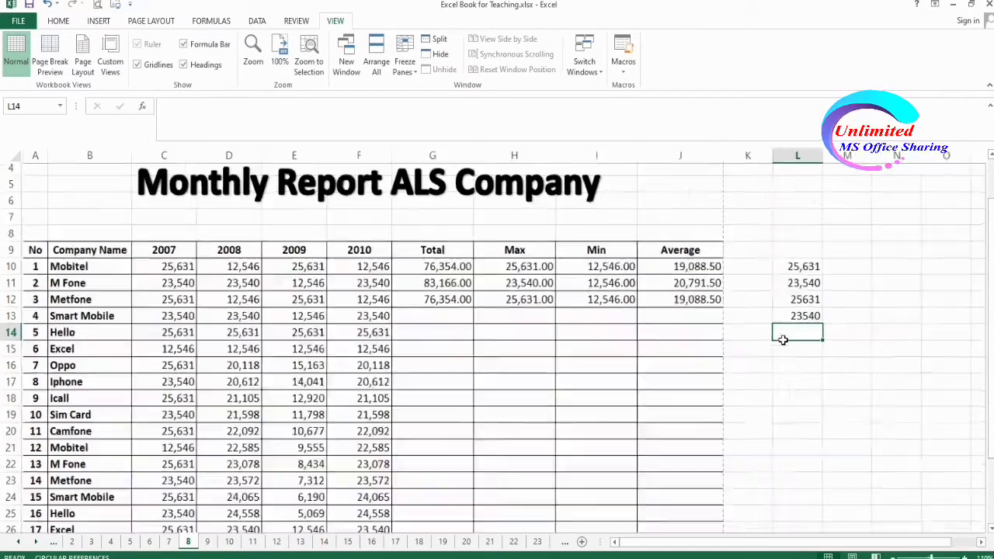
pyautogui.moveTo(699, 544); pyautogui.dragTo(745, 544)
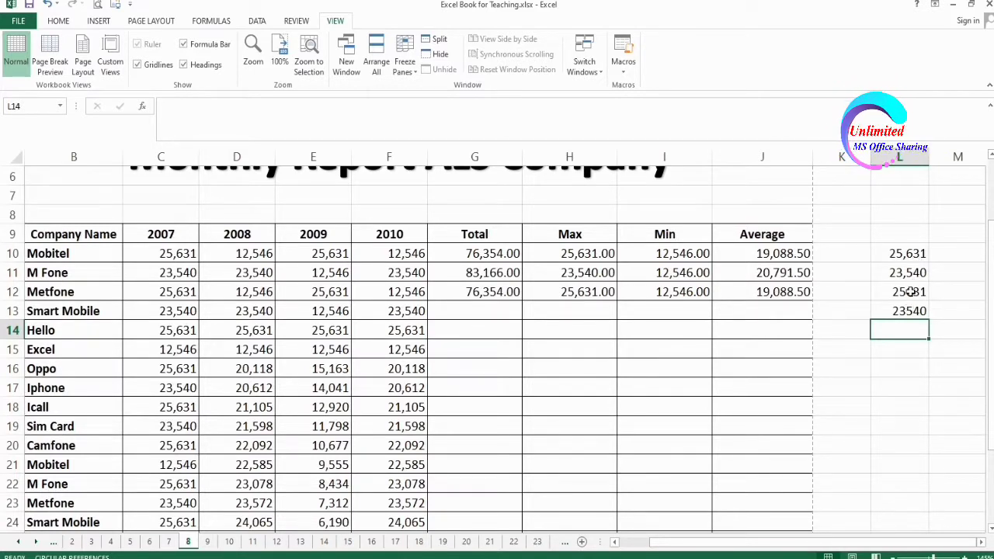
pyautogui.moveTo(911, 291); pyautogui.dragTo(909, 310)
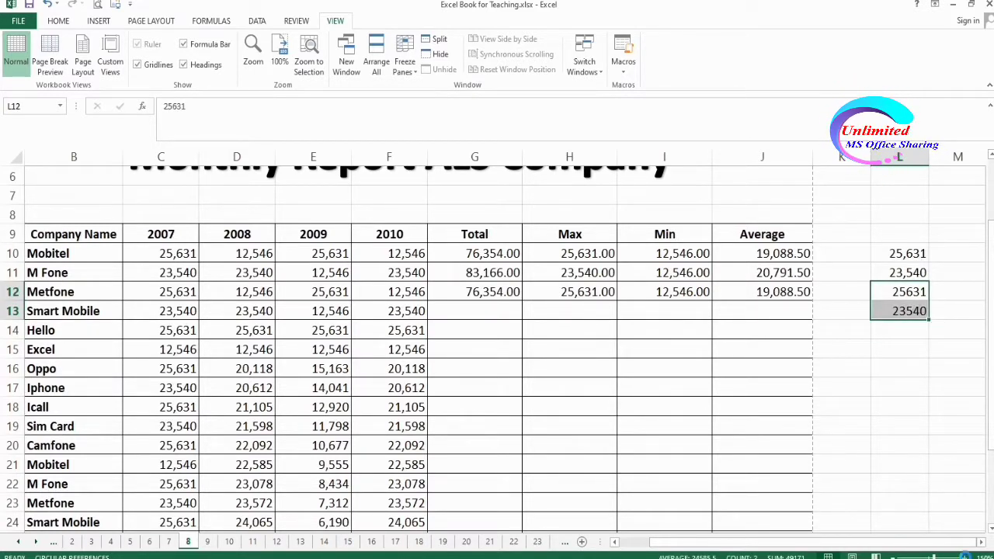
pyautogui.moveTo(964, 557); pyautogui.dragTo(966, 557)
pyautogui.click(944, 370)
pyautogui.moveTo(935, 295); pyautogui.dragTo(924, 316)
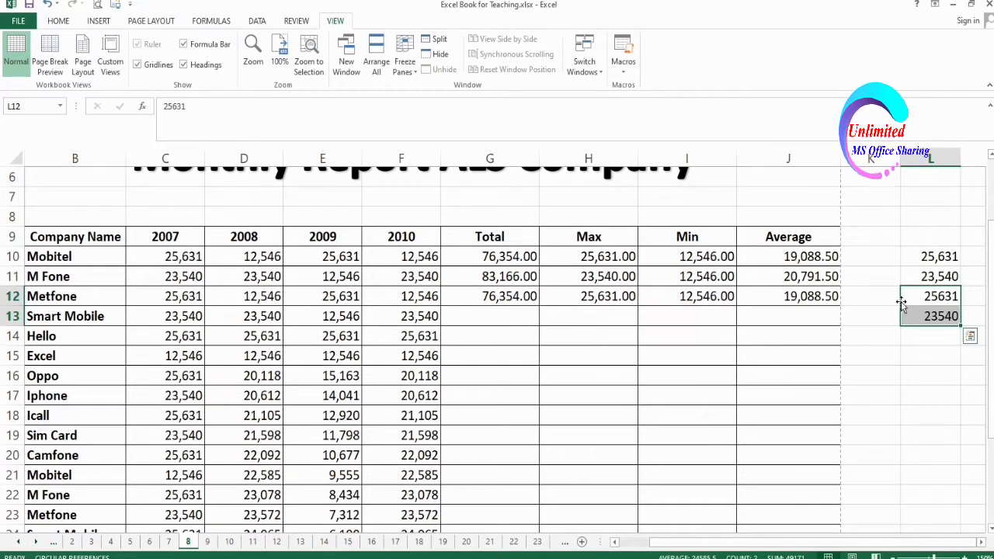
pyautogui.moveTo(926, 300)
pyautogui.mouseDown()
pyautogui.moveTo(921, 473)
pyautogui.moveTo(937, 520)
pyautogui.moveTo(919, 320)
pyautogui.moveTo(942, 509)
pyautogui.moveTo(933, 314)
pyautogui.mouseUp()
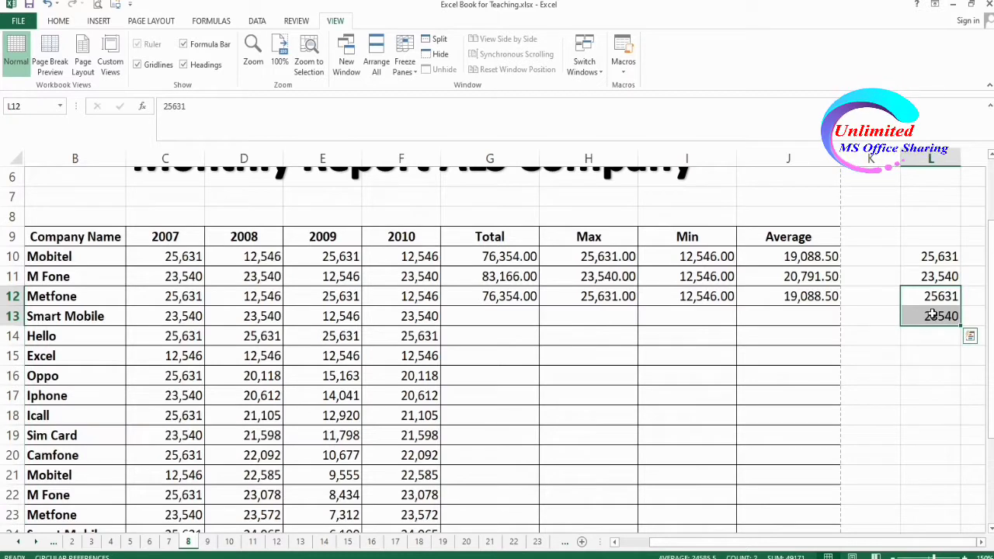
pyautogui.click(59, 21)
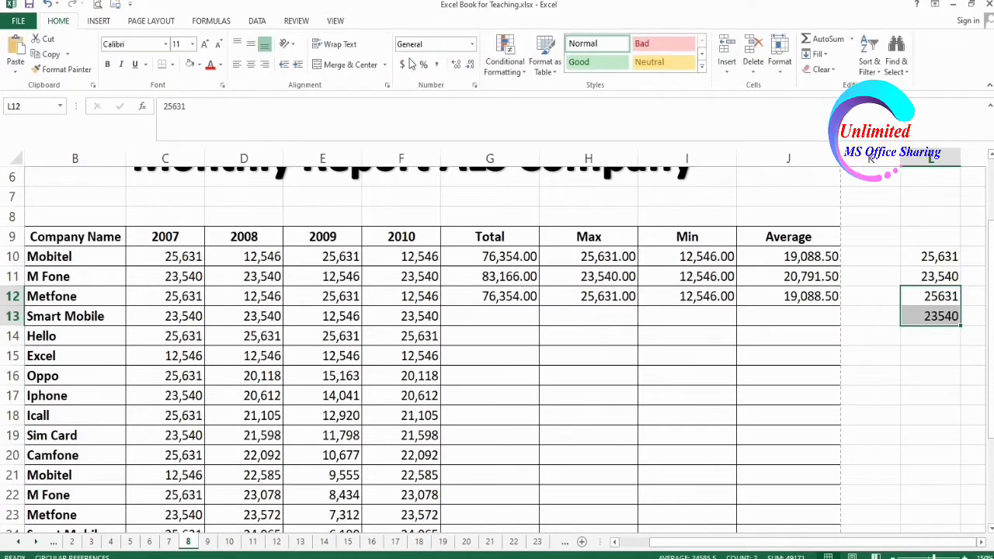
pyautogui.click(436, 64)
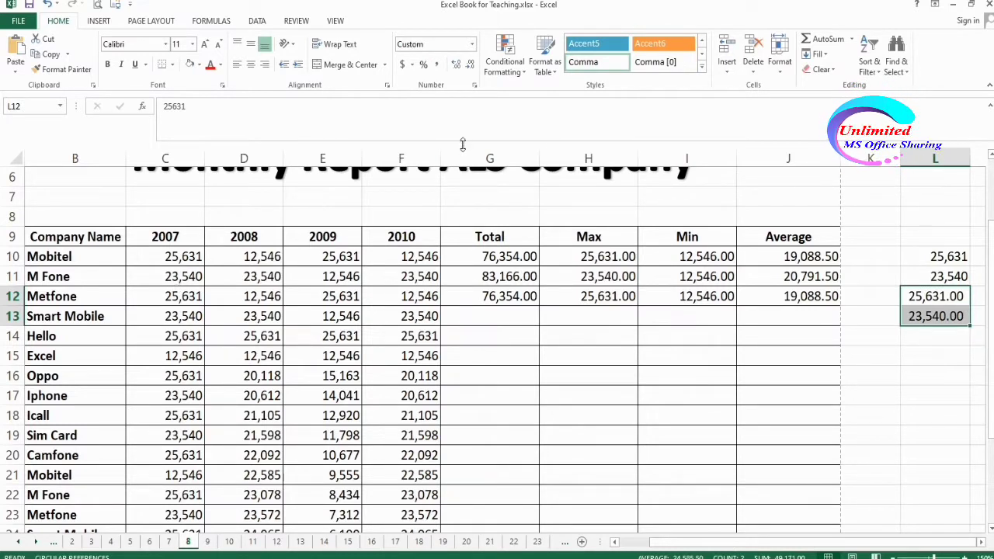
pyautogui.click(470, 65)
pyautogui.click(470, 65)
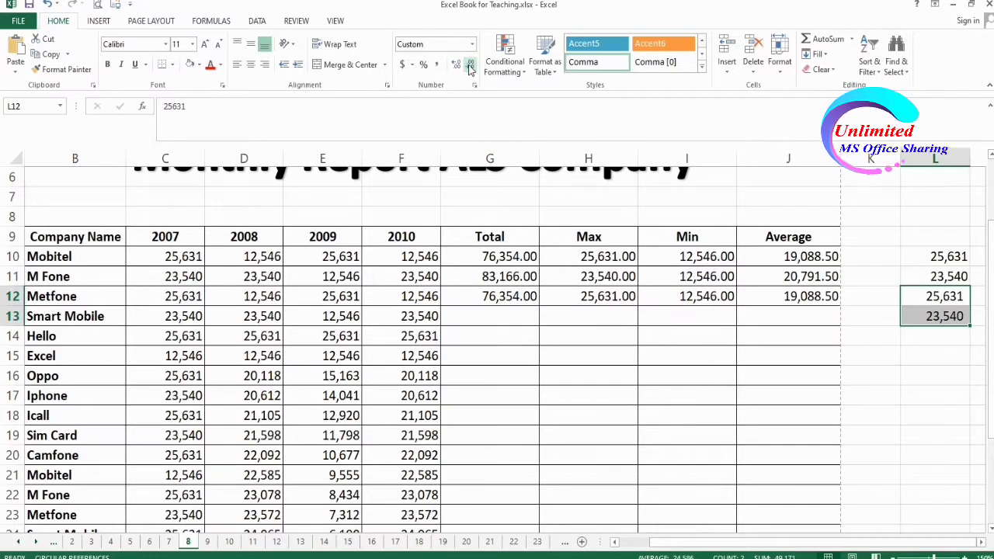
# Step: Undo the decimal reductions and the Comma style on cells L12:L13
pyautogui.click(946, 338)
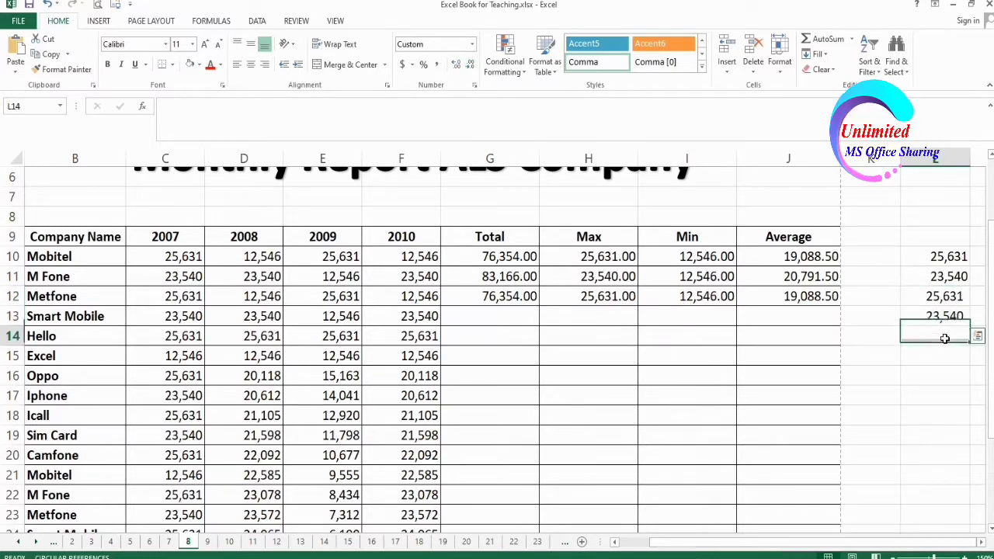
pyautogui.hotkey('ctrl', 'z')
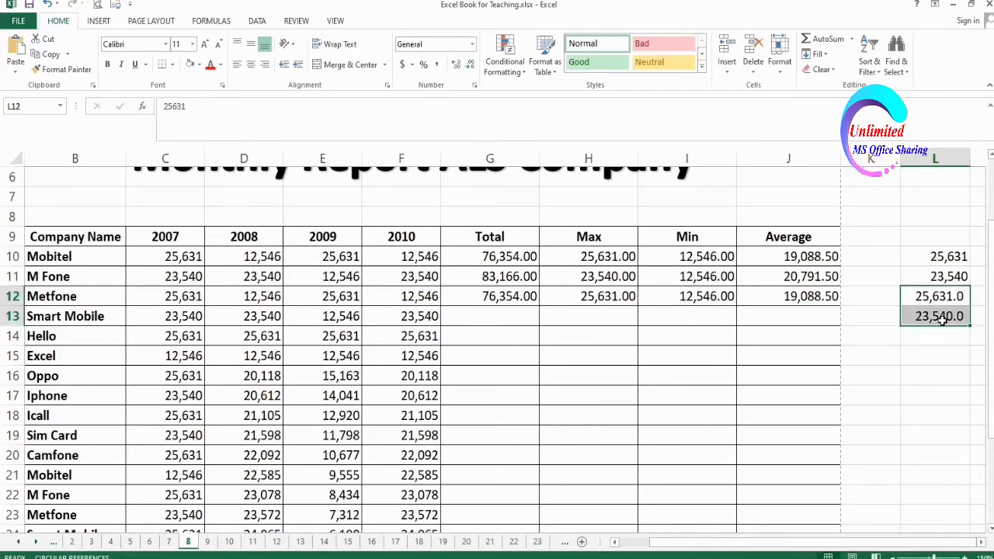
pyautogui.hotkey('ctrl', 'z')
pyautogui.hotkey('ctrl', 'z')
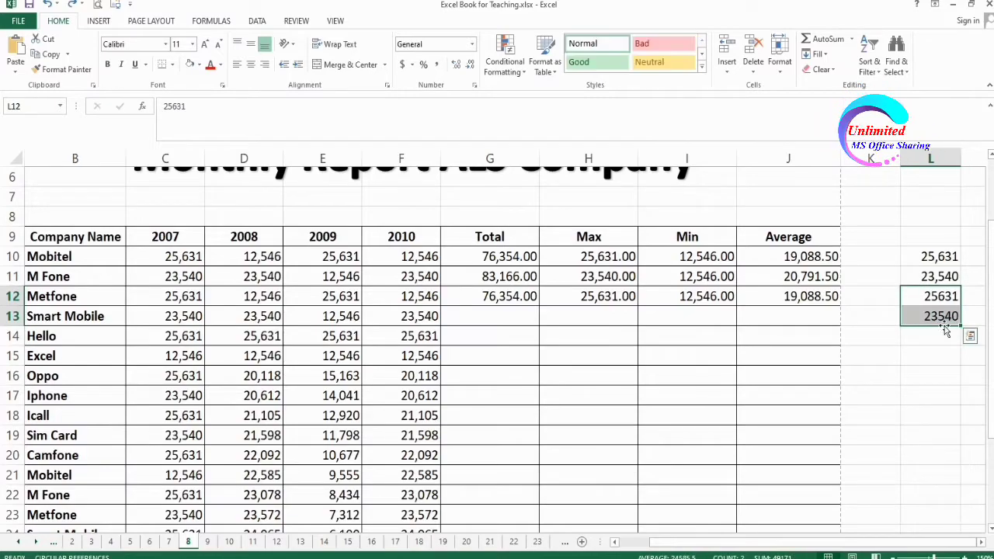
# Step: Apply the Comma style to the empty cells L14:L30
pyautogui.moveTo(944, 334); pyautogui.dragTo(927, 477)
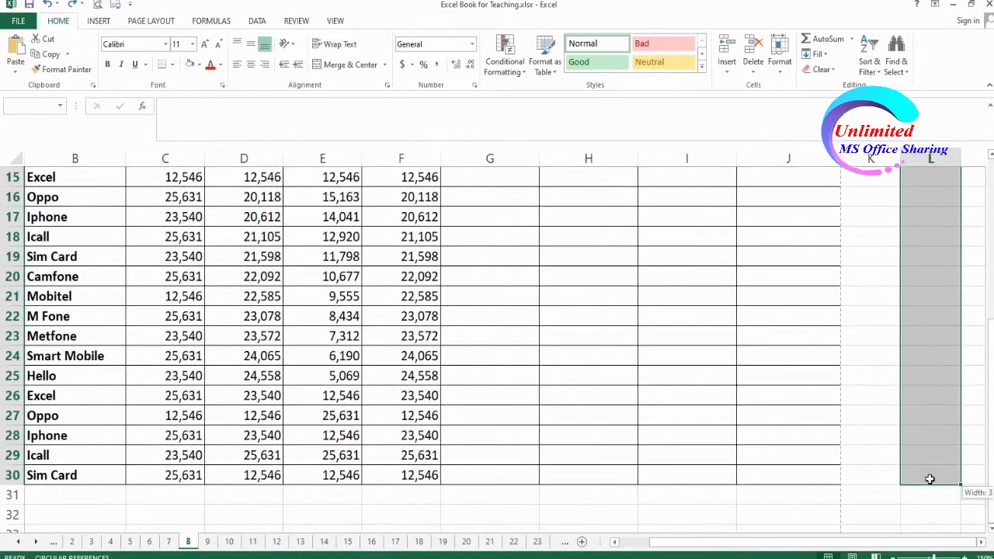
pyautogui.scroll(5, 921, 451)
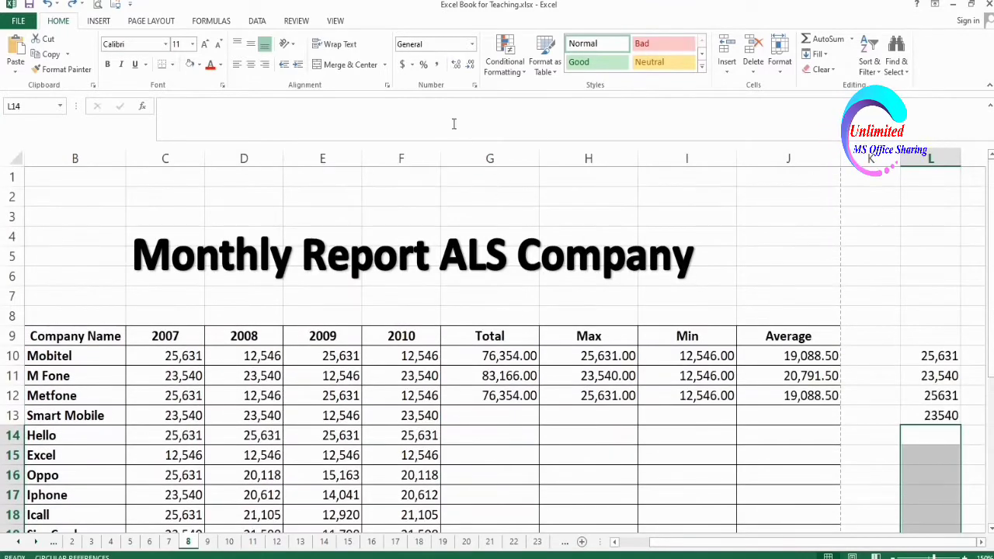
pyautogui.click(436, 65)
# Step: Enter 23789 in cell L14 and 35467 in cell L15
pyautogui.scroll(-1, 907, 473)
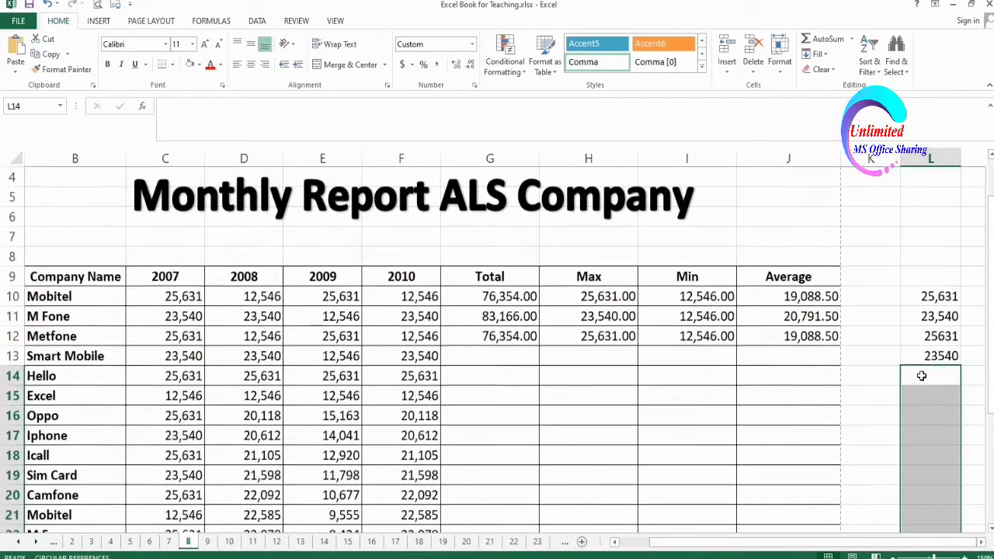
pyautogui.click(923, 376)
pyautogui.write('23789')
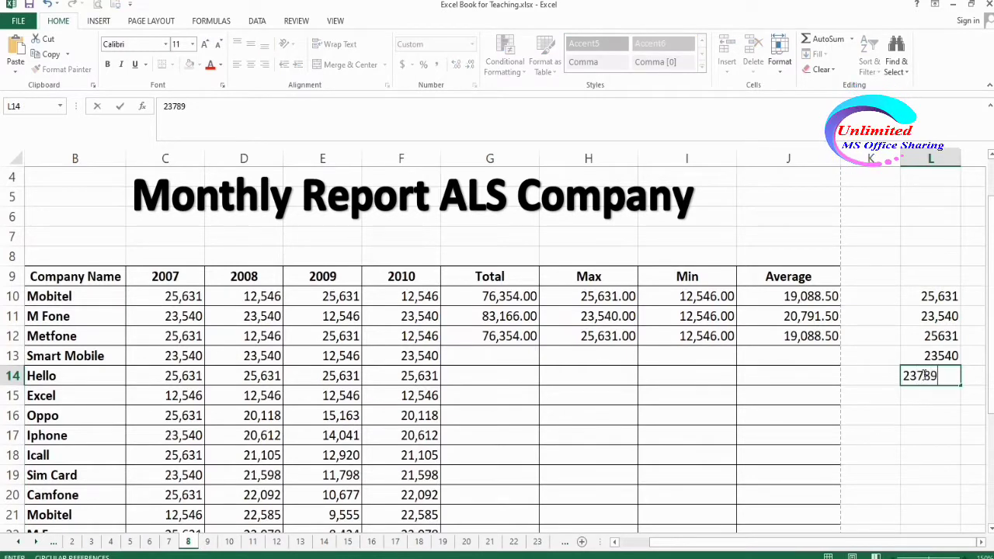
pyautogui.press('Return')
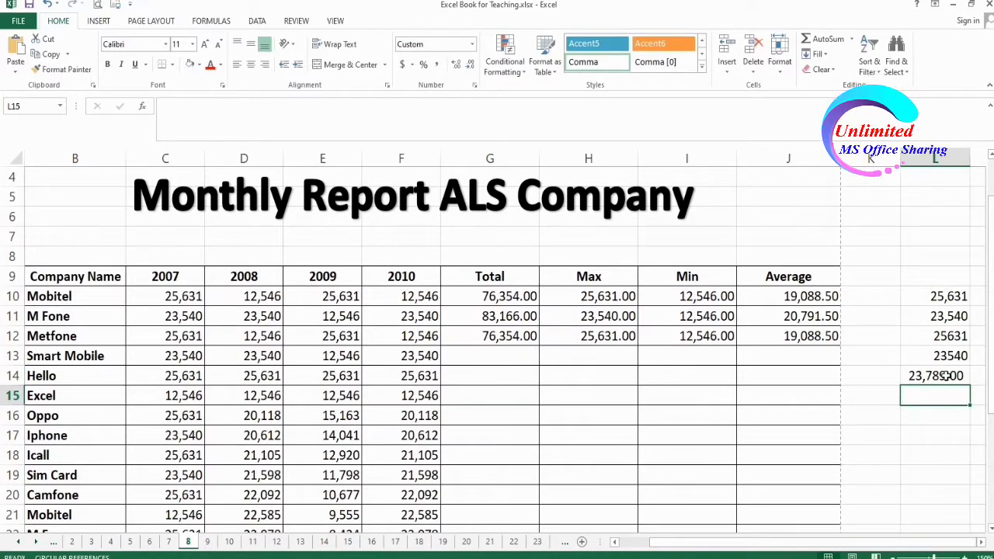
pyautogui.write('35467')
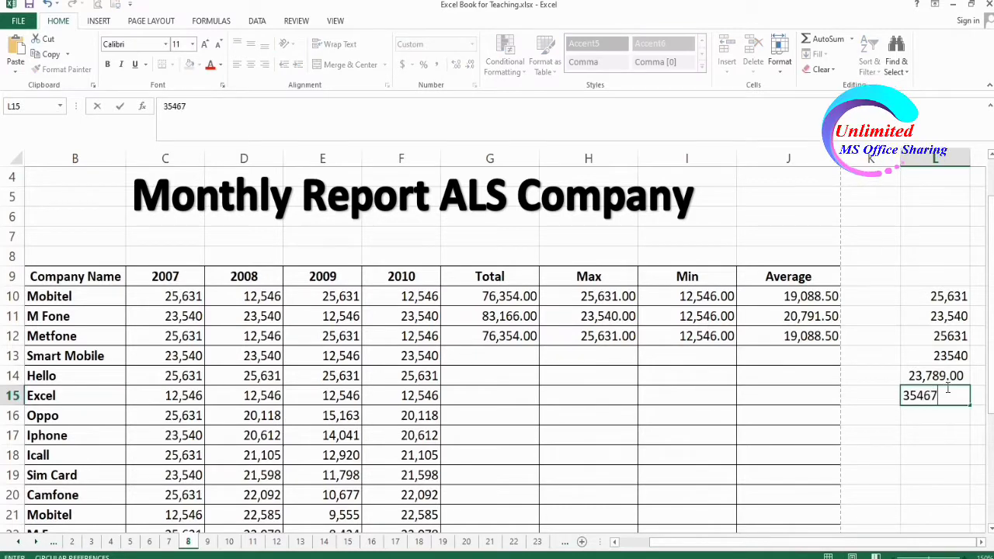
pyautogui.press('Return')
# Step: Reduce the number format of cells L14:L19 to zero decimal places
pyautogui.moveTo(959, 380); pyautogui.dragTo(959, 477)
pyautogui.click(469, 66)
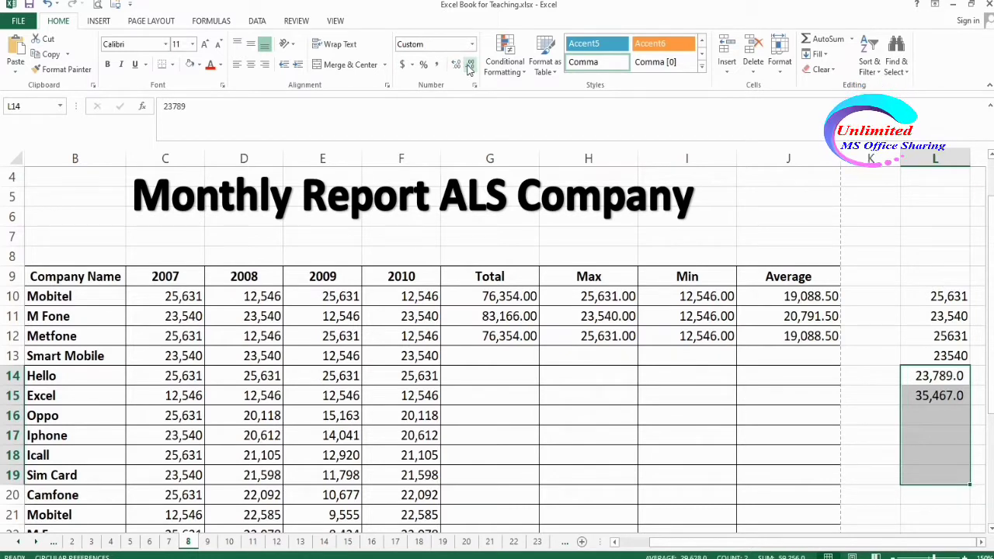
pyautogui.click(470, 66)
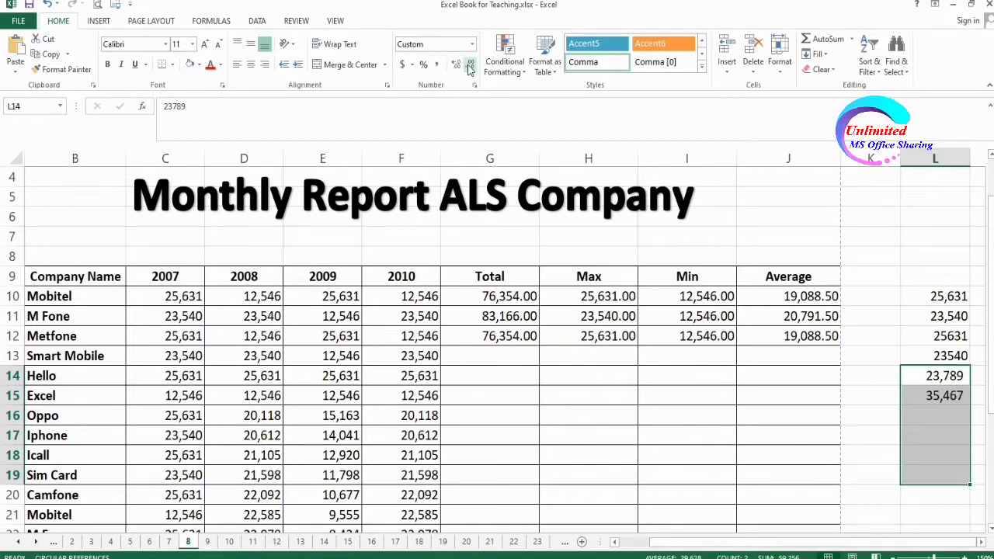
# Step: Enter 23546 in cell L16
pyautogui.click(927, 415)
pyautogui.write('23546')
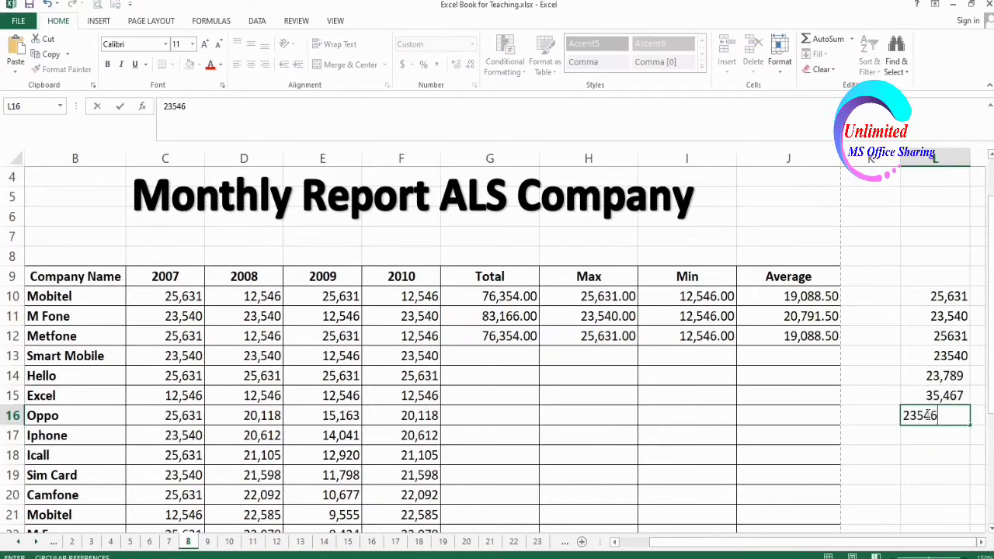
pyautogui.press('Return')
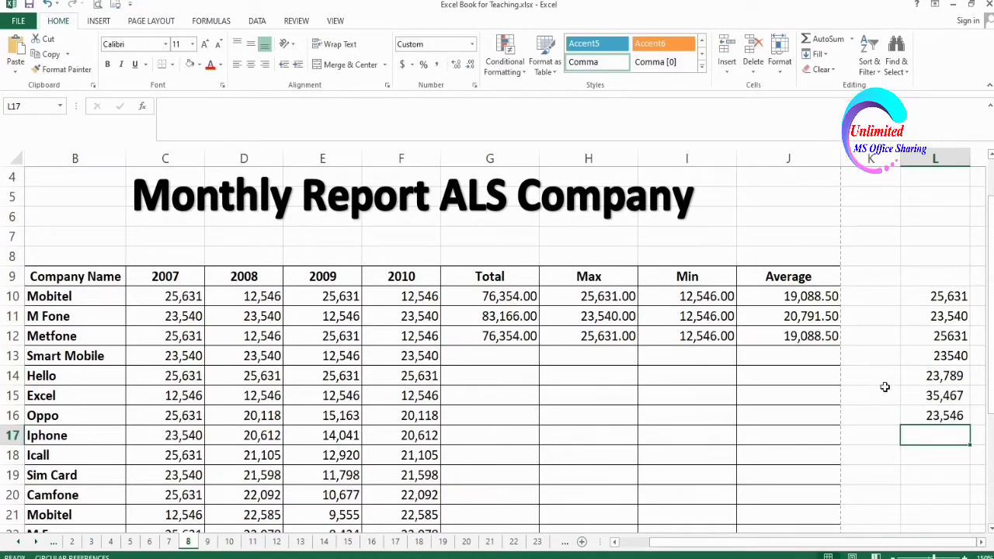
# Step: Clear all the contents of column L
pyautogui.scroll(-3, 652, 415)
pyautogui.scroll(2, 606, 413)
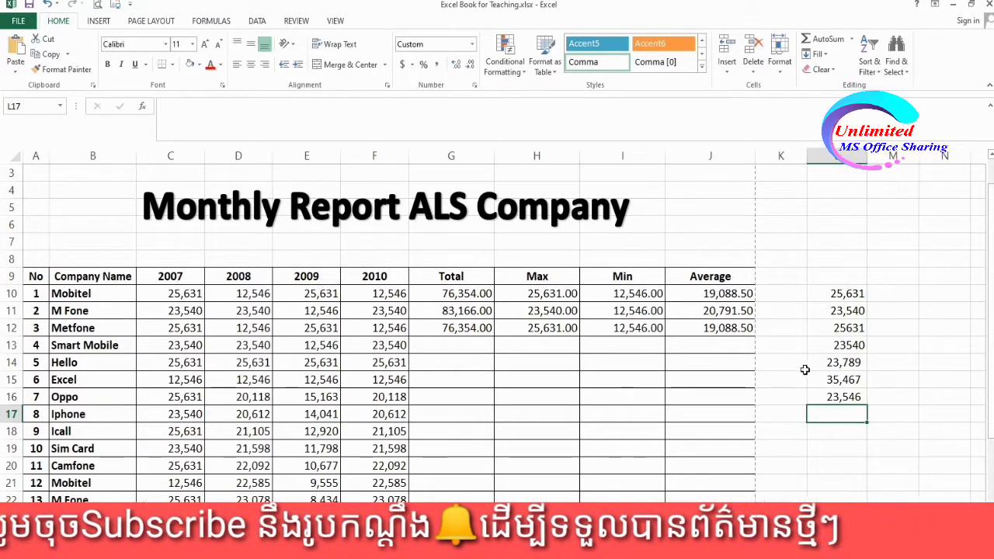
pyautogui.click(836, 156)
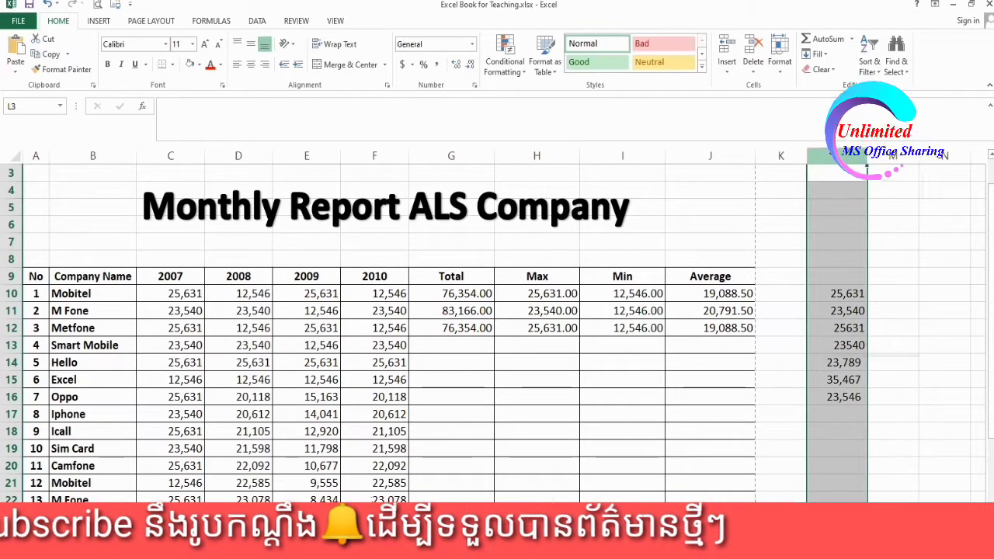
pyautogui.rightClick(833, 159)
pyautogui.press('Escape')
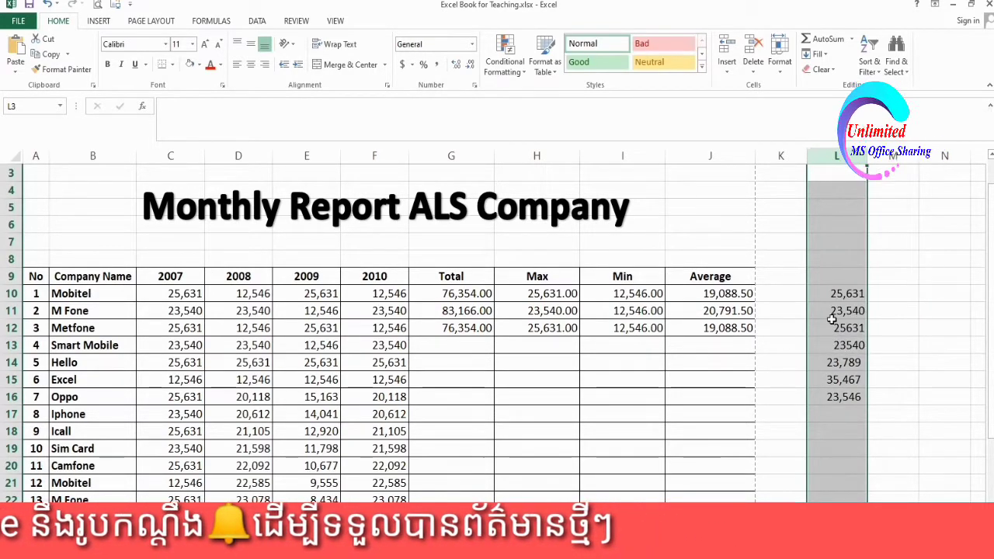
pyautogui.rightClick(834, 319)
pyautogui.click(877, 445)
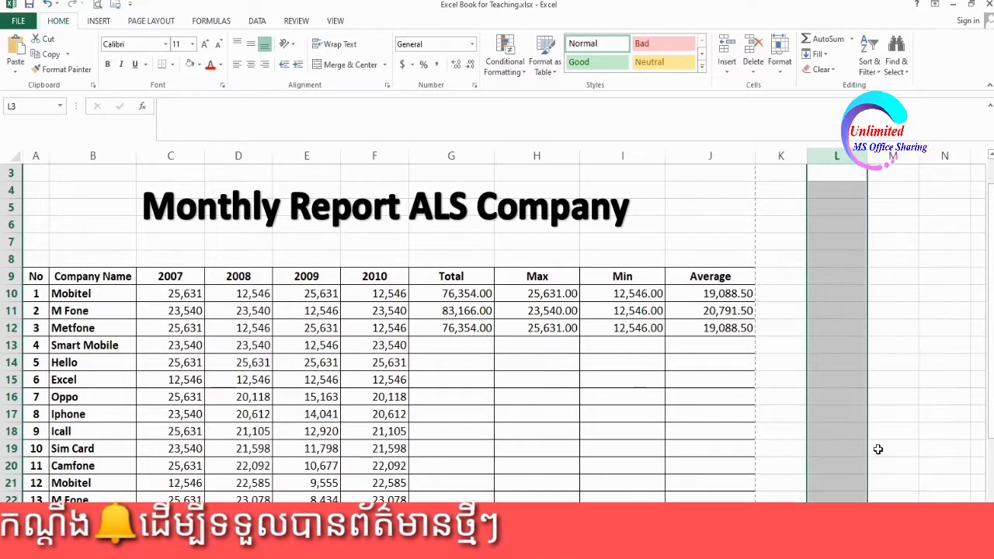
pyautogui.click(841, 378)
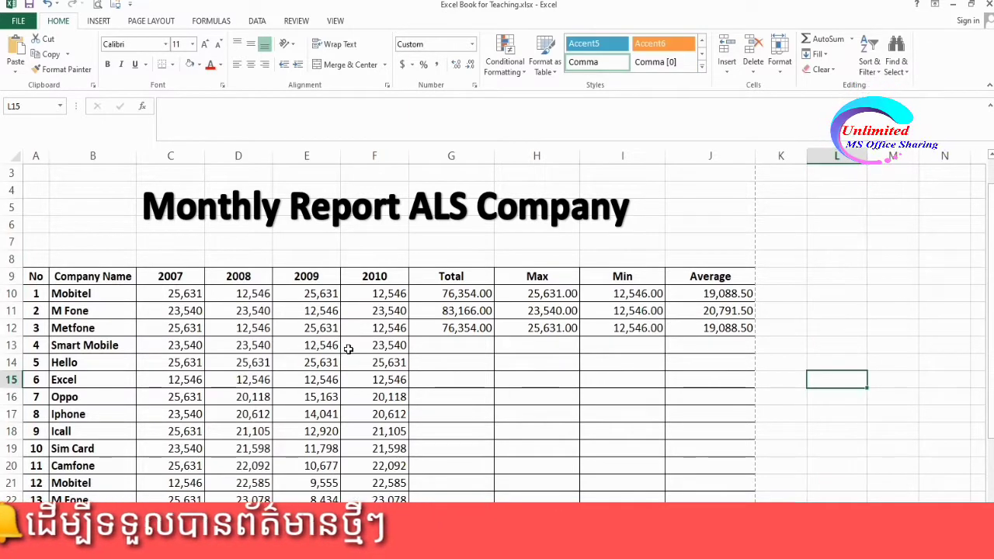
# Step: Examine the Total, Max, Min and Average headings in row 9 of the report table
pyautogui.moveTo(478, 278); pyautogui.dragTo(504, 282)
pyautogui.click(529, 276)
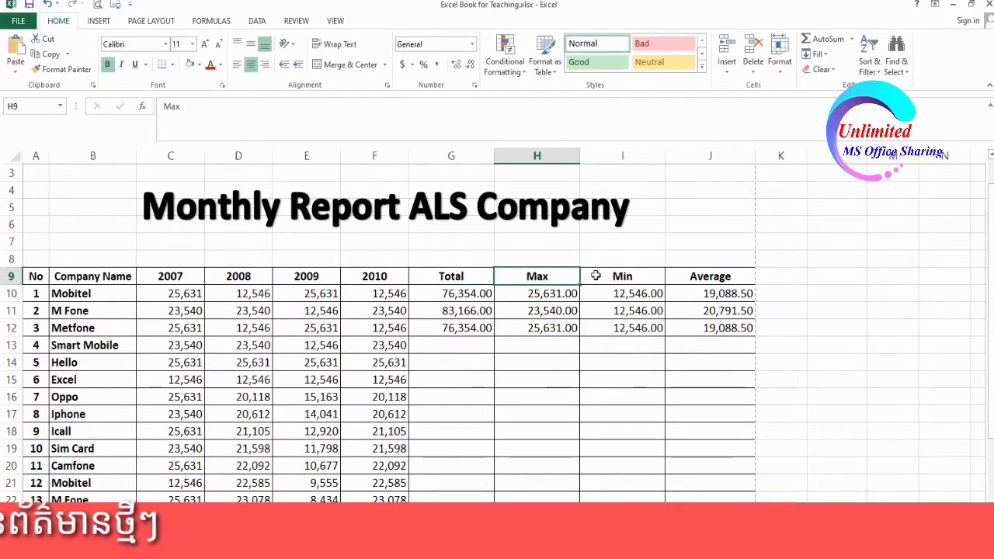
pyautogui.click(626, 276)
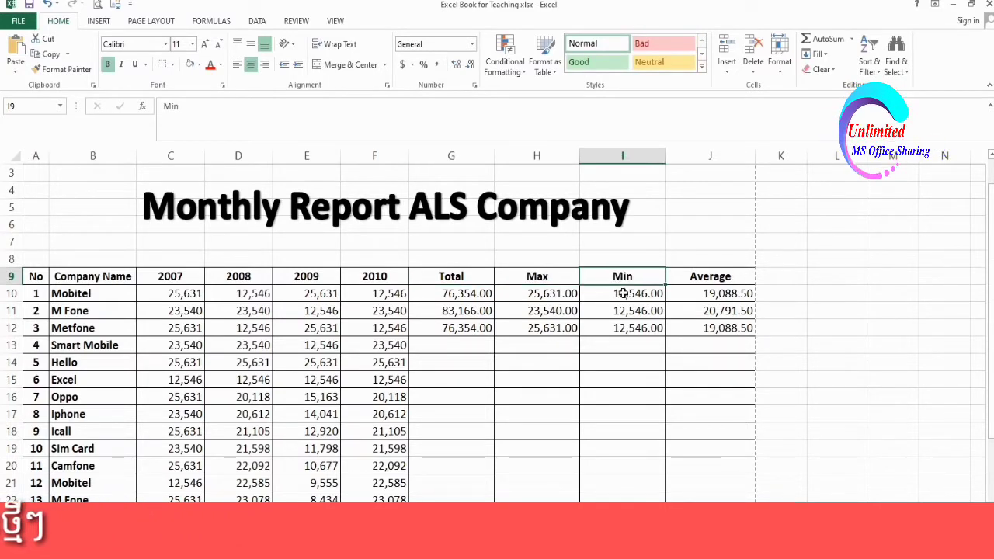
pyautogui.click(559, 278)
pyautogui.click(626, 277)
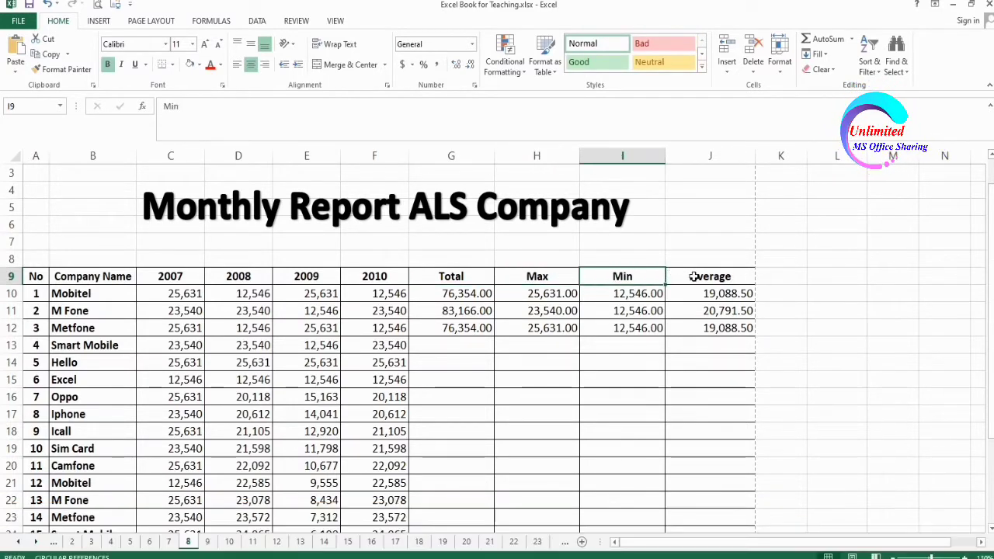
pyautogui.click(693, 277)
pyautogui.click(561, 280)
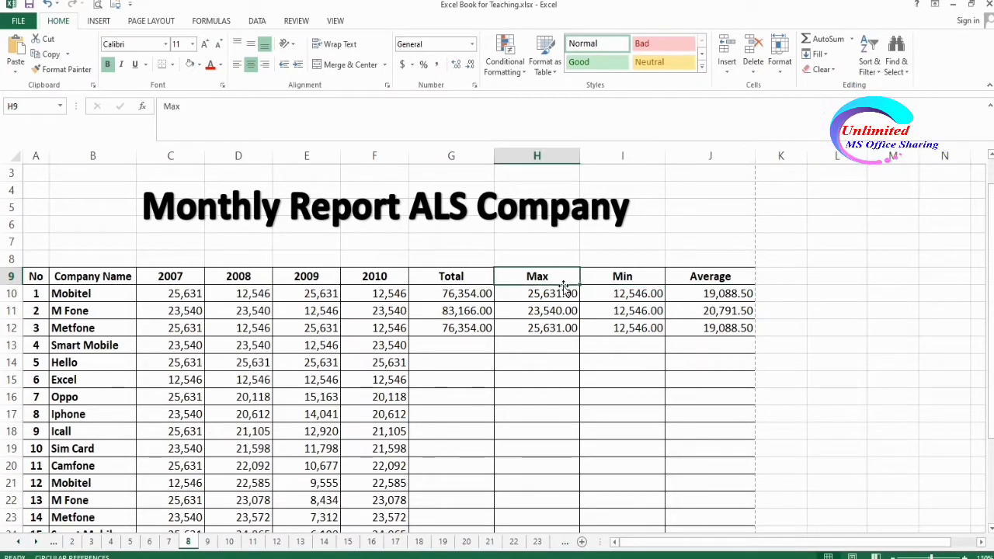
pyautogui.click(630, 277)
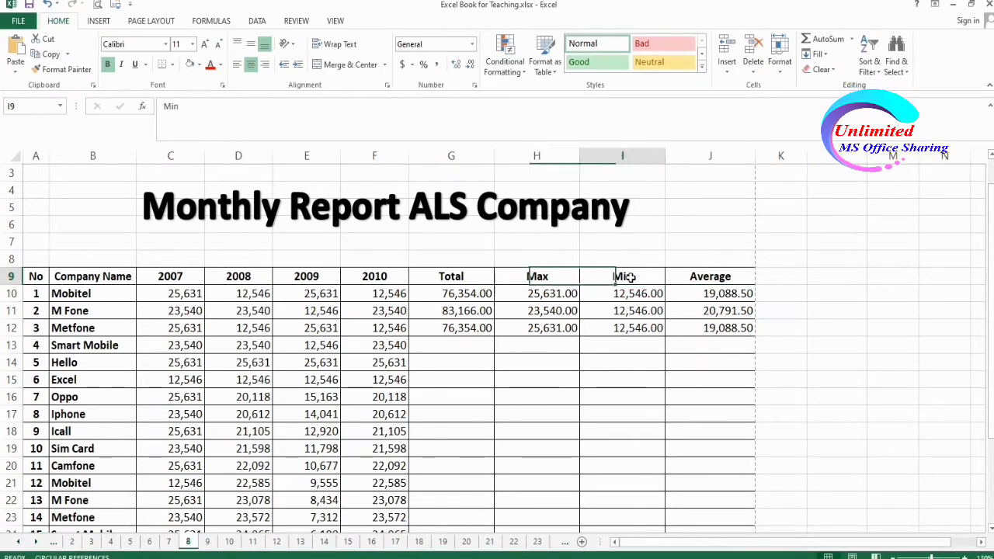
pyautogui.scroll(1, 622, 284)
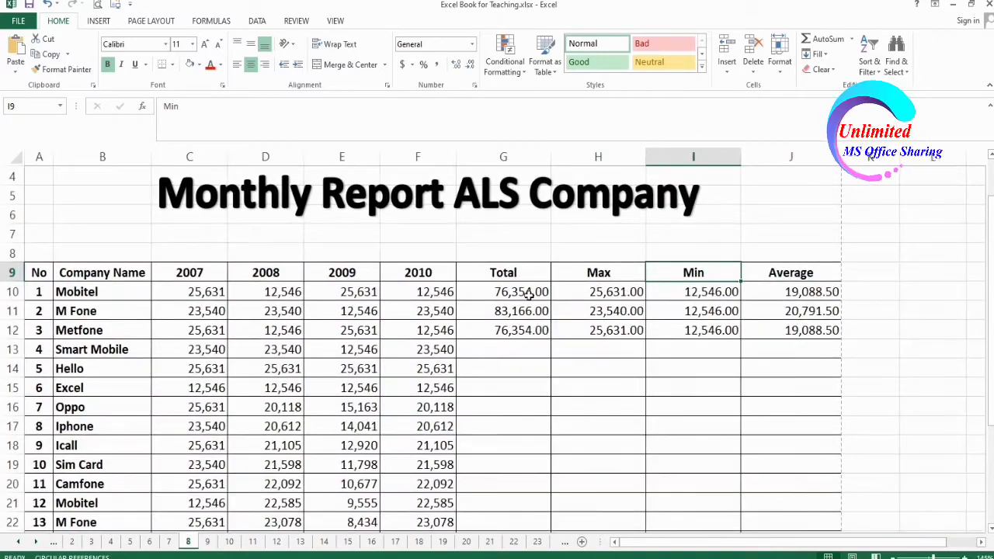
# Step: Delete the existing results under Total, Max, Min and Average in cells G10:J16
pyautogui.moveTo(536, 294); pyautogui.dragTo(810, 503)
pyautogui.scroll(3, 804, 375)
pyautogui.scroll(1, 803, 375)
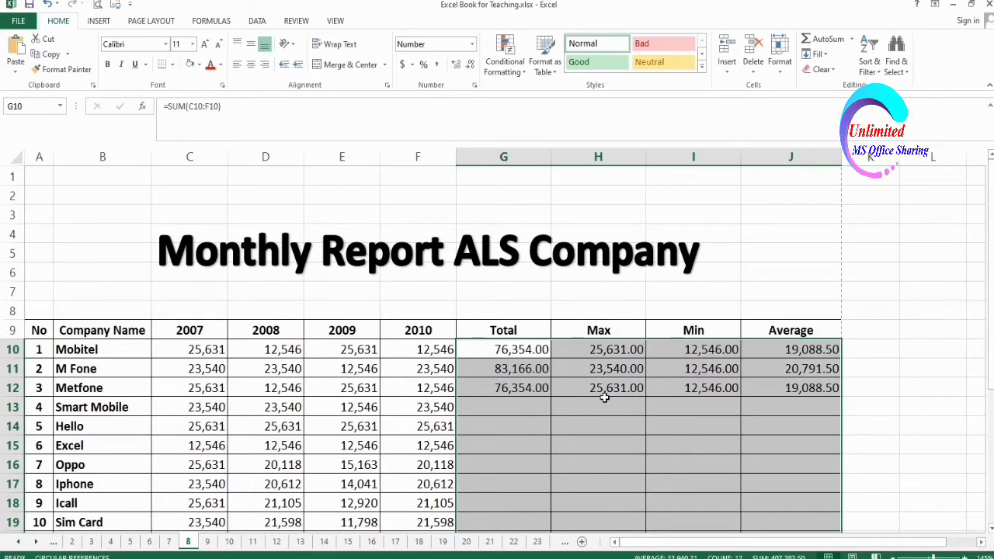
pyautogui.moveTo(513, 349); pyautogui.dragTo(804, 455)
pyautogui.press('Delete')
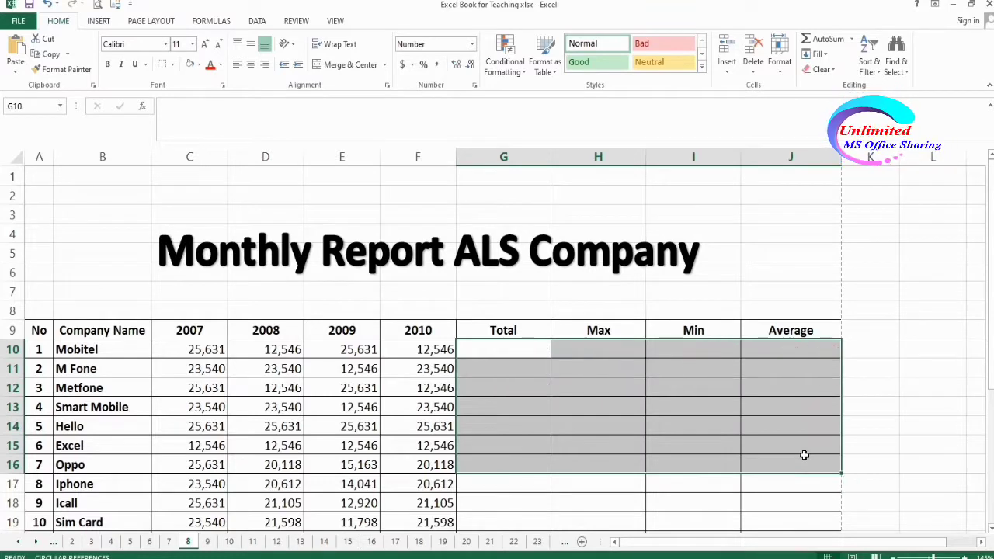
# Step: Total the Mobitel row in cell G10 with the addition formula =C10+D10+E10+F10
pyautogui.scroll(1, 637, 374)
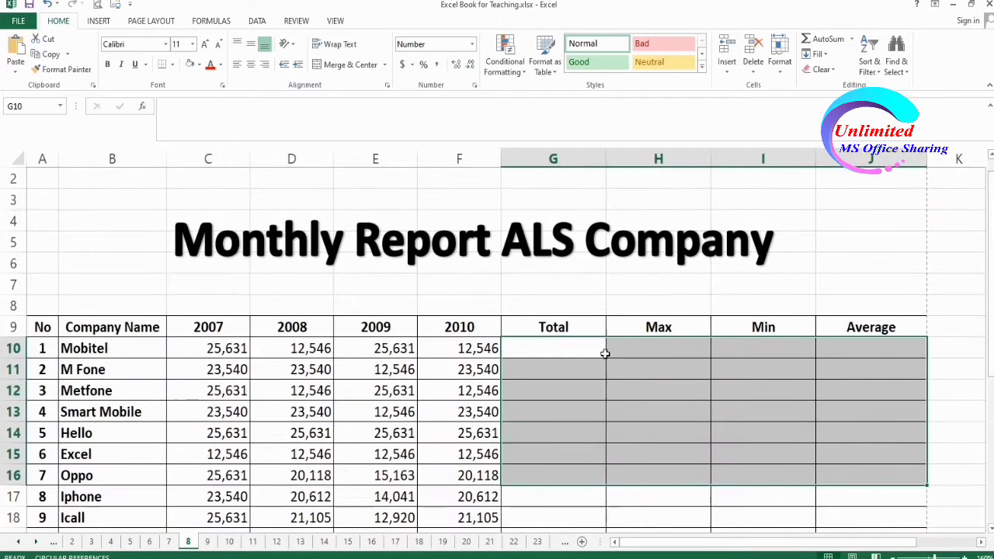
pyautogui.click(585, 346)
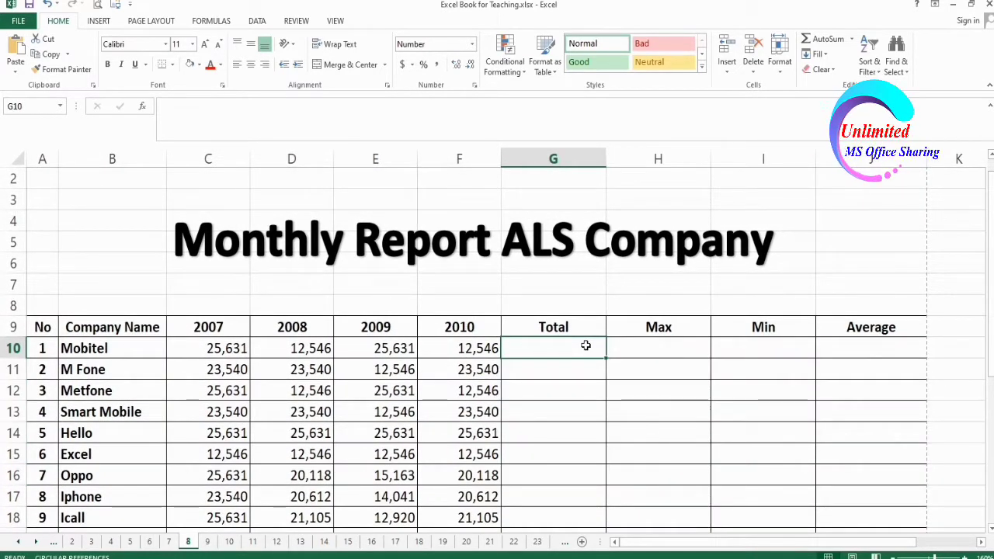
pyautogui.write('=')
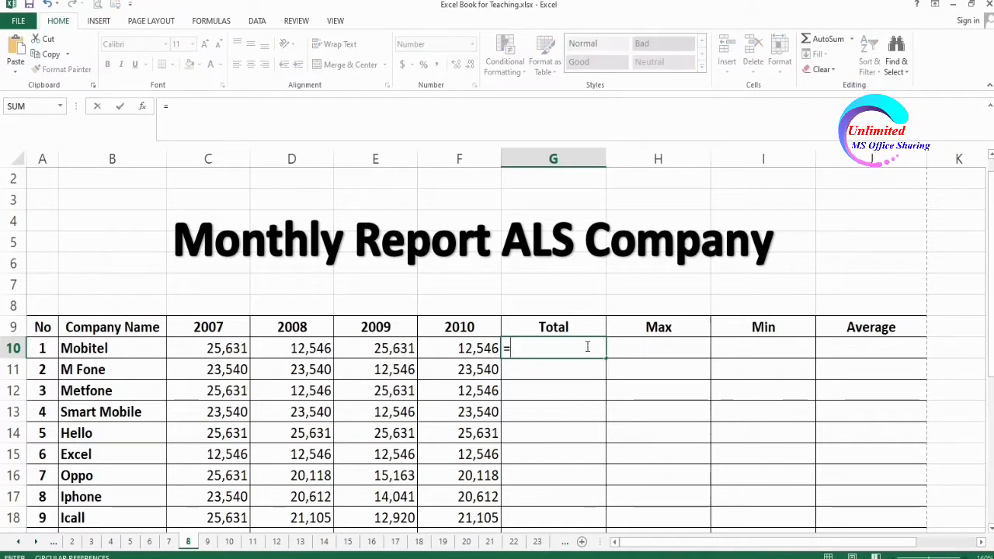
pyautogui.press('Escape')
pyautogui.write('=')
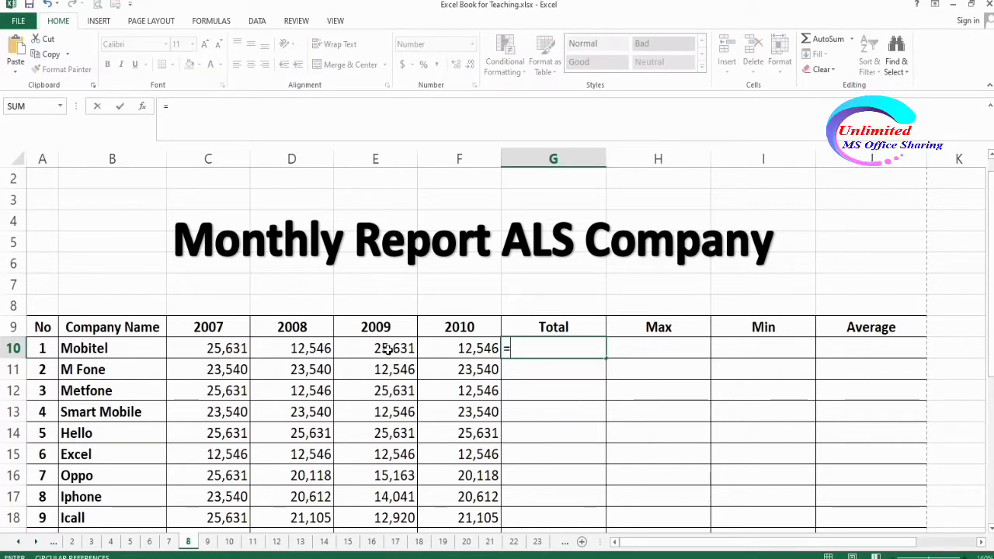
pyautogui.click(233, 348)
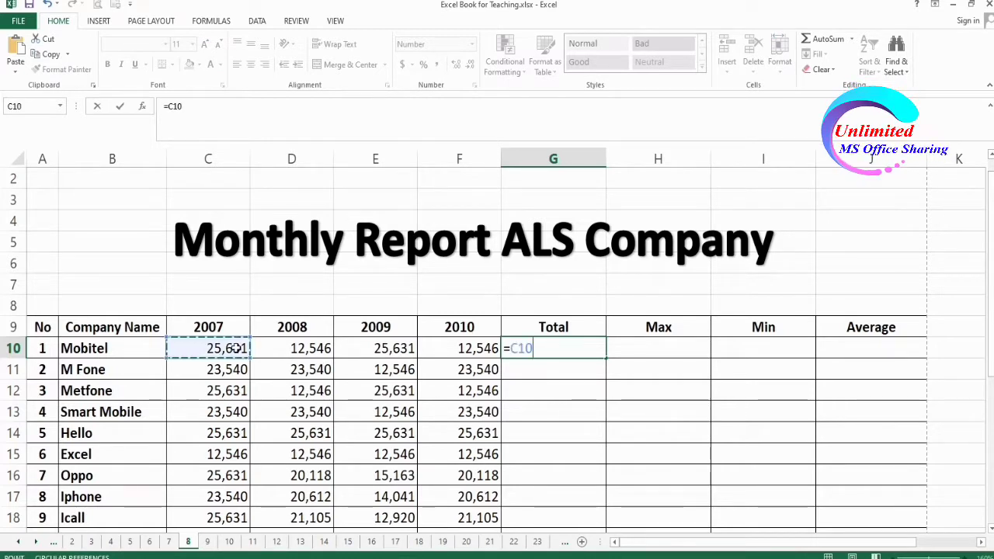
pyautogui.write('+')
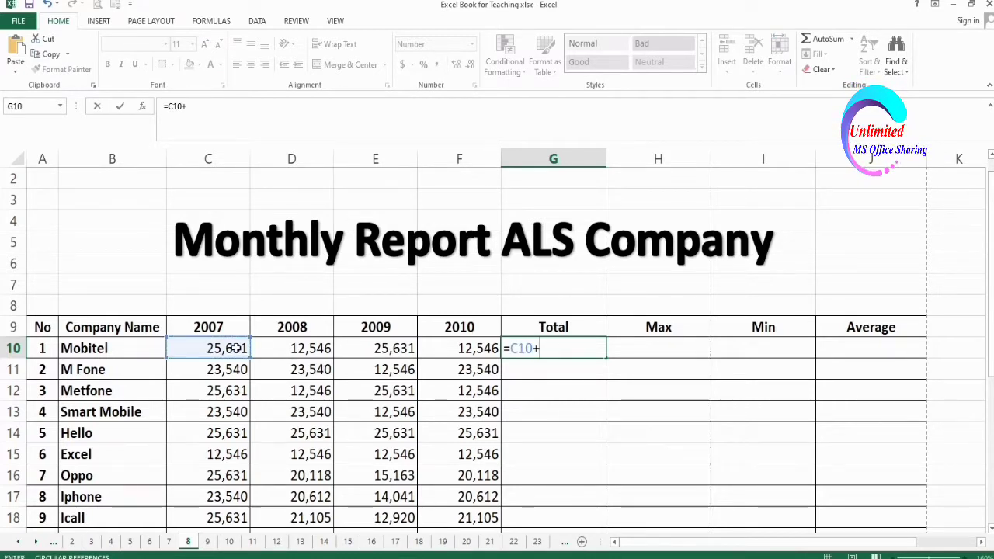
pyautogui.click(287, 347)
pyautogui.write('+')
pyautogui.click(386, 345)
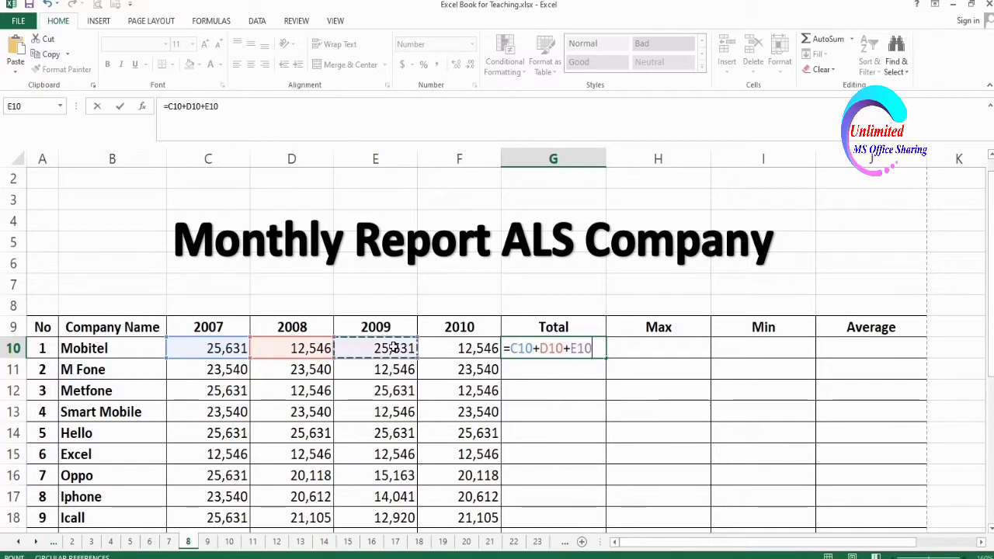
pyautogui.write('+')
pyautogui.click(459, 350)
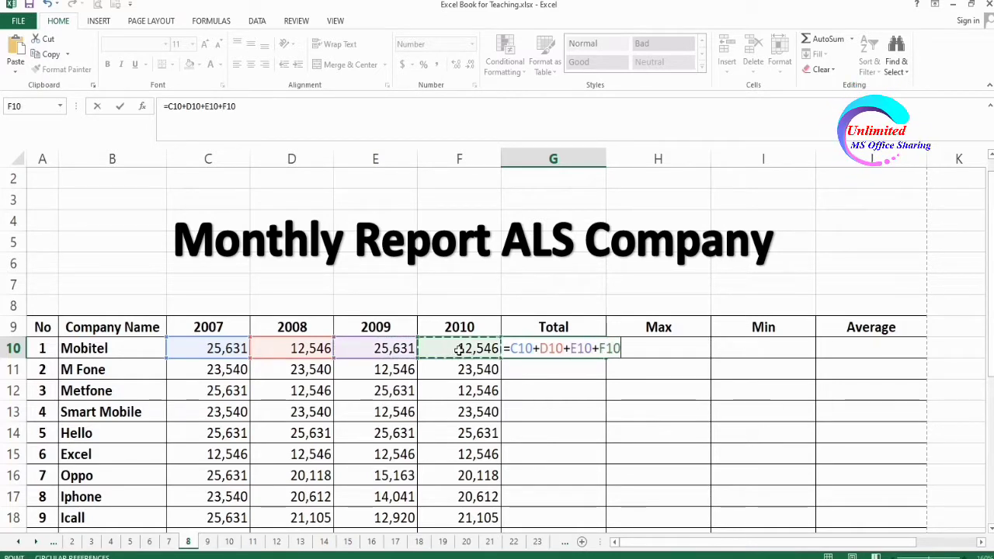
pyautogui.press('Return')
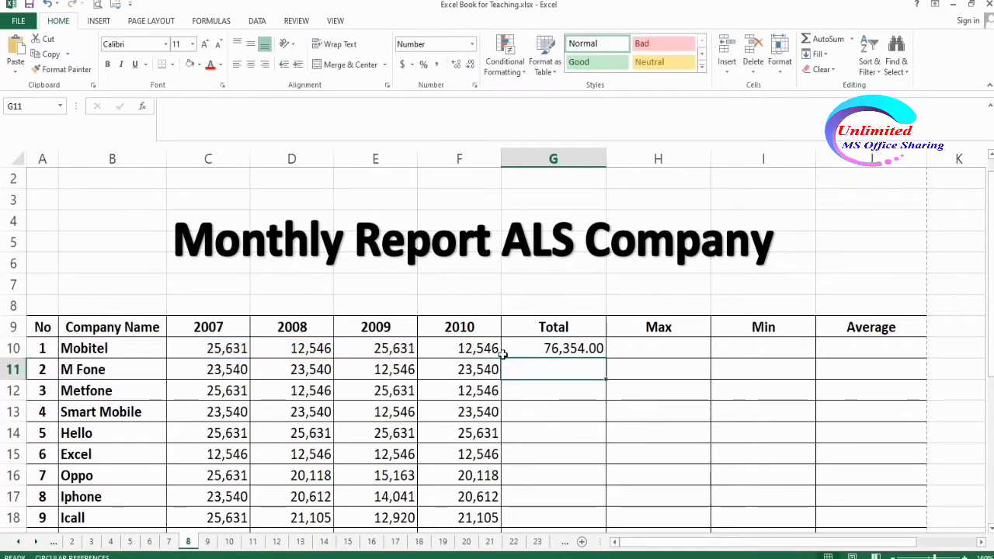
# Step: Replace the formula in cell G10 with =SUM(C10:F10) to total the Mobitel row
pyautogui.click(569, 350)
pyautogui.write('=')
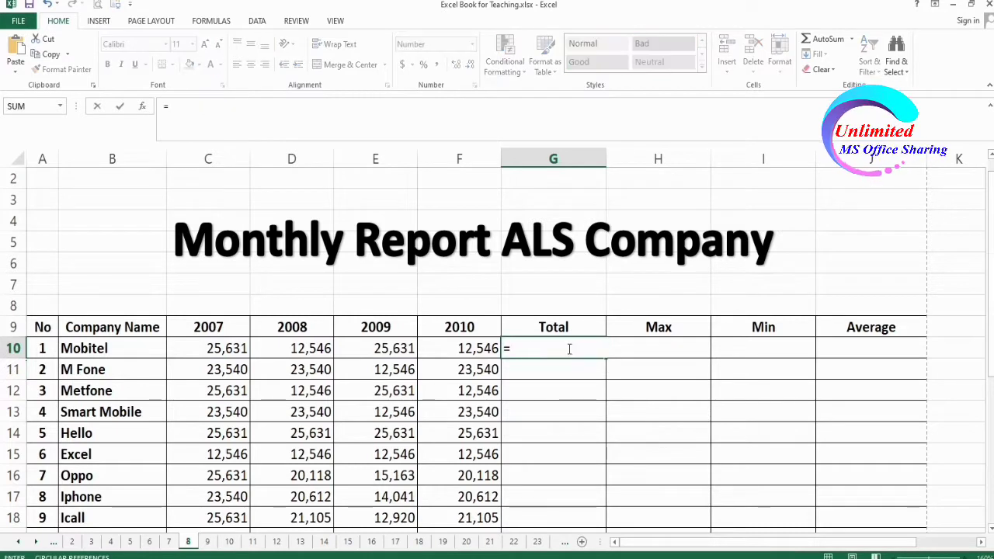
pyautogui.write('sum')
pyautogui.write('(')
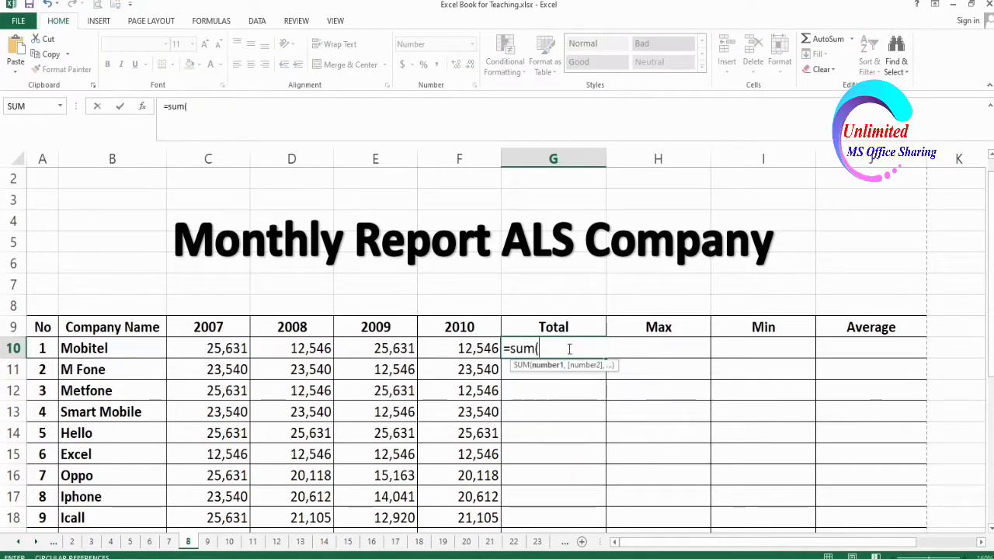
pyautogui.click(216, 350)
pyautogui.moveTo(216, 350); pyautogui.dragTo(473, 350)
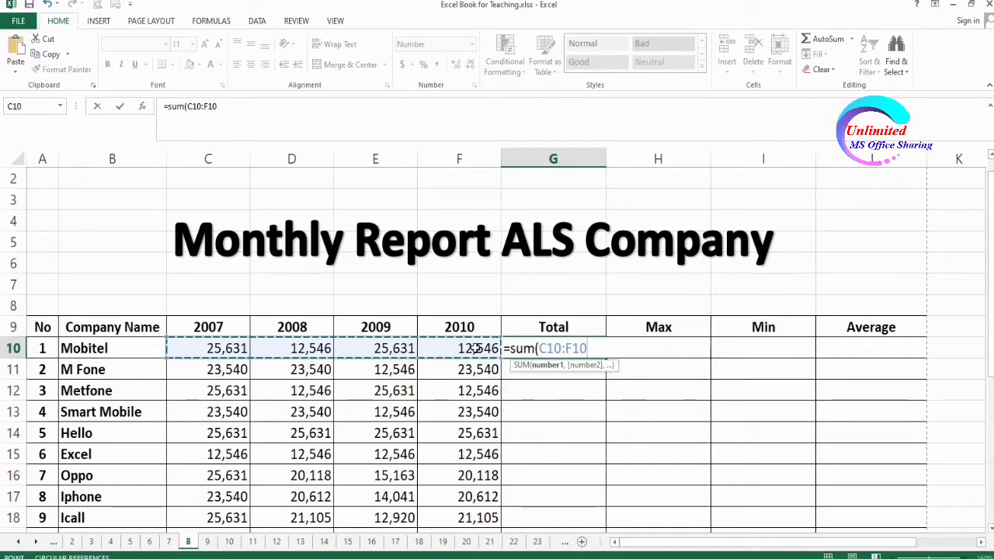
pyautogui.press('Return')
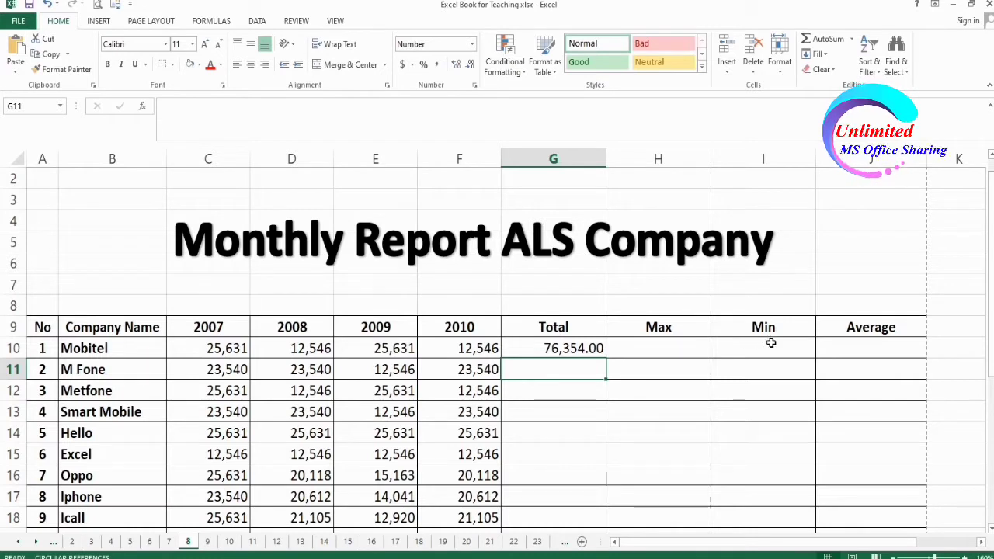
# Step: Enter =MAX(C10:F10) in cell H10 to find the Mobitel row's highest value
pyautogui.click(673, 353)
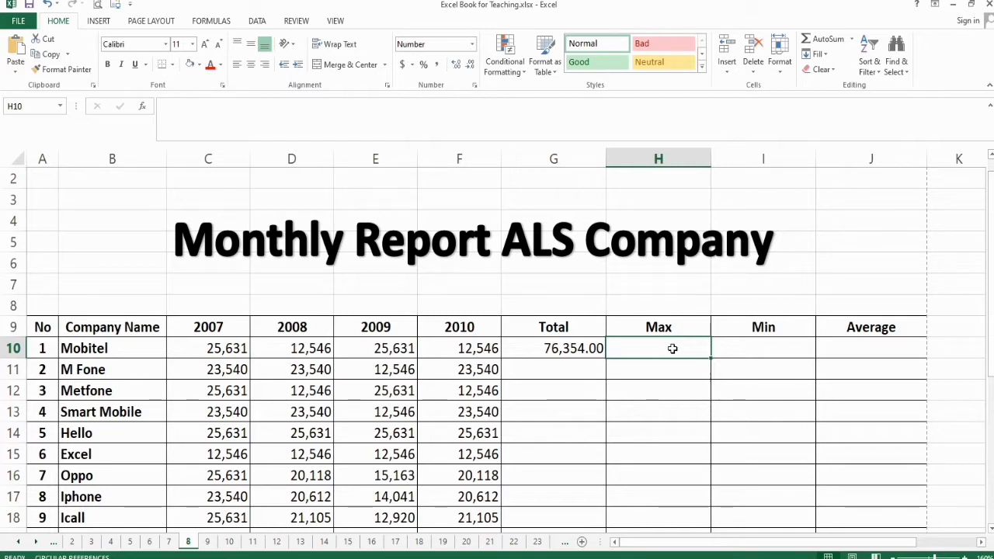
pyautogui.write('=mac')
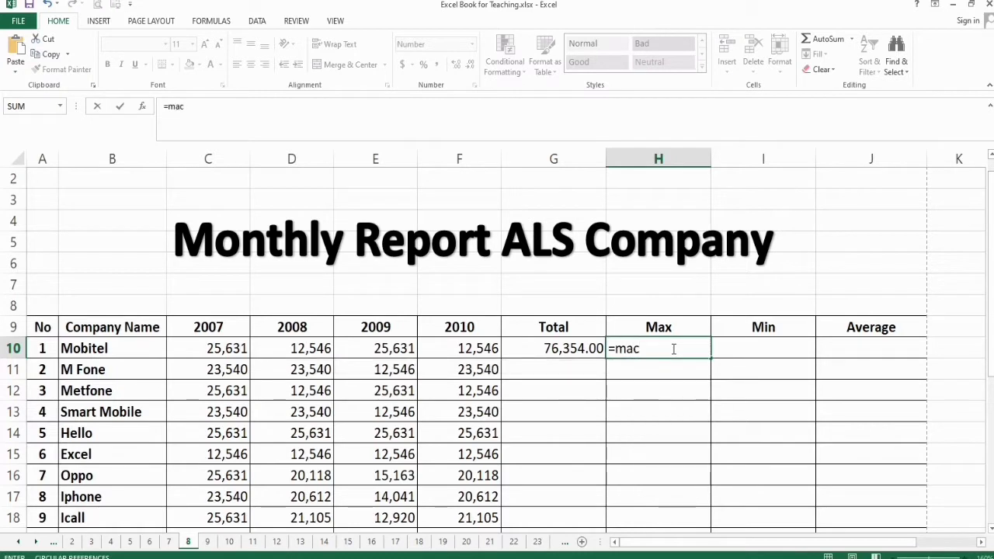
pyautogui.press('BackSpace')
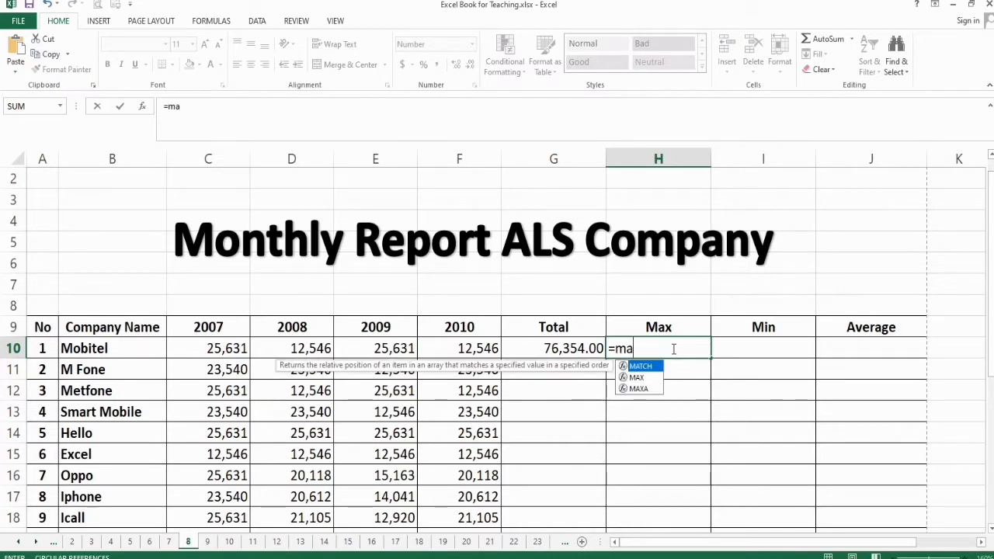
pyautogui.write('x(')
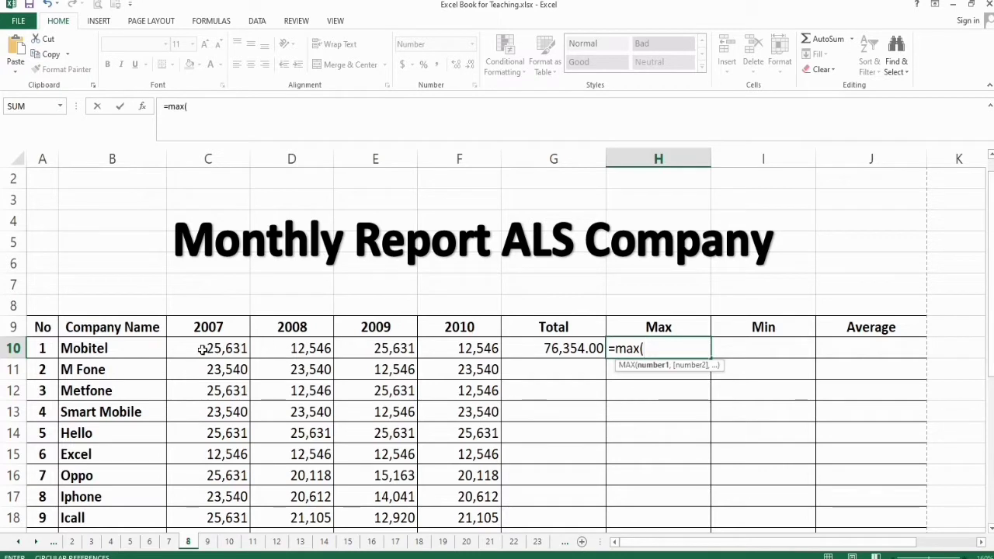
pyautogui.moveTo(207, 351); pyautogui.dragTo(462, 352)
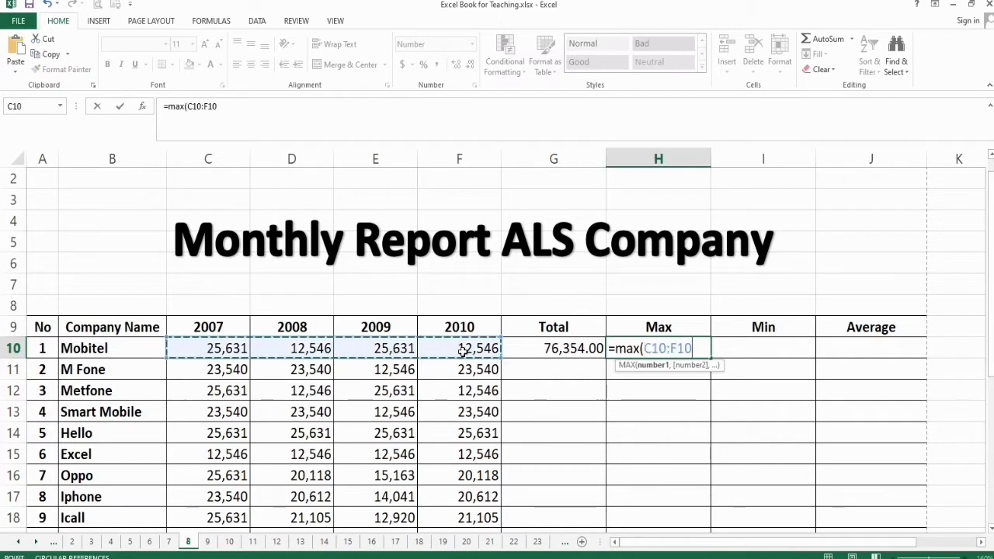
pyautogui.write(')')
pyautogui.press('Return')
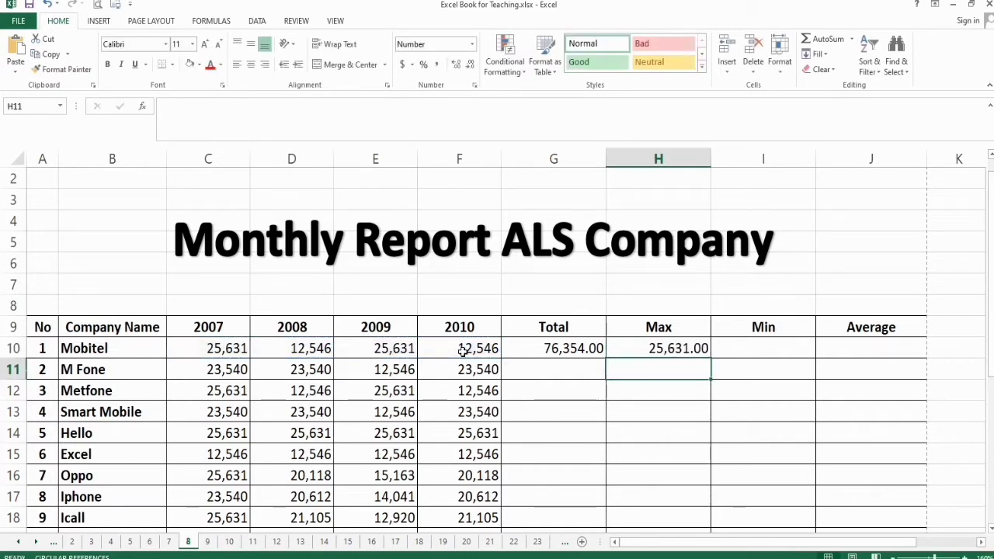
# Step: Enter =MIN(C10:F10) in cell I10 to find the Mobitel row's lowest value
pyautogui.click(755, 345)
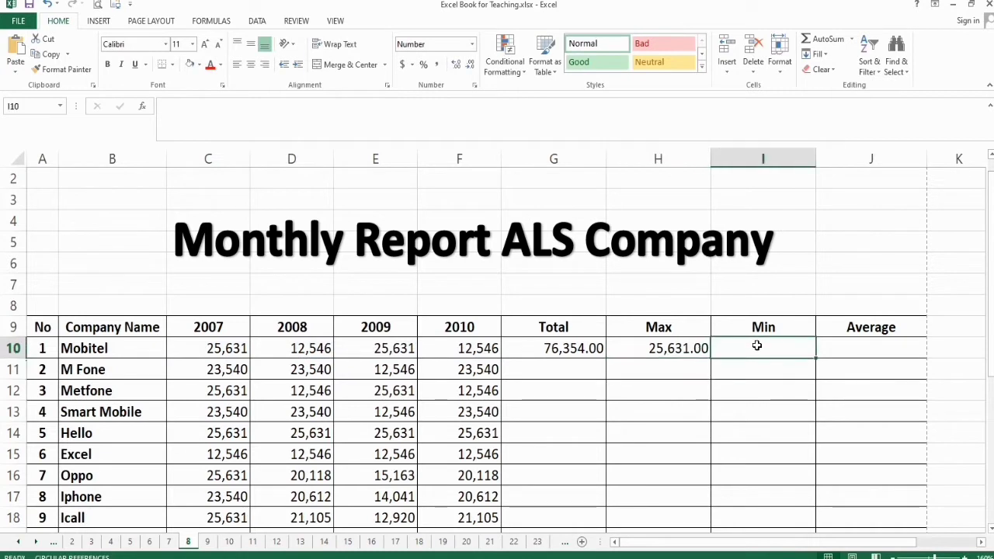
pyautogui.write('=')
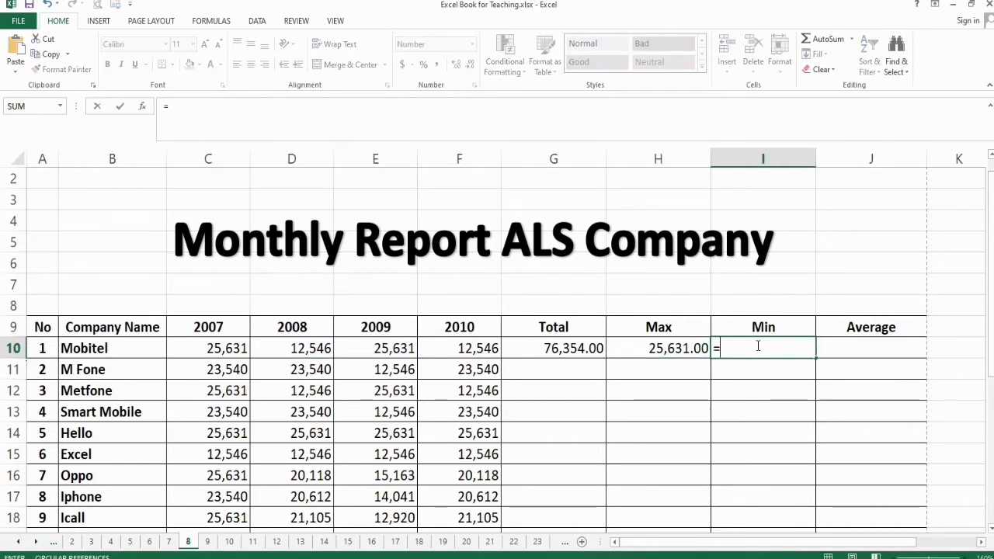
pyautogui.write('mi')
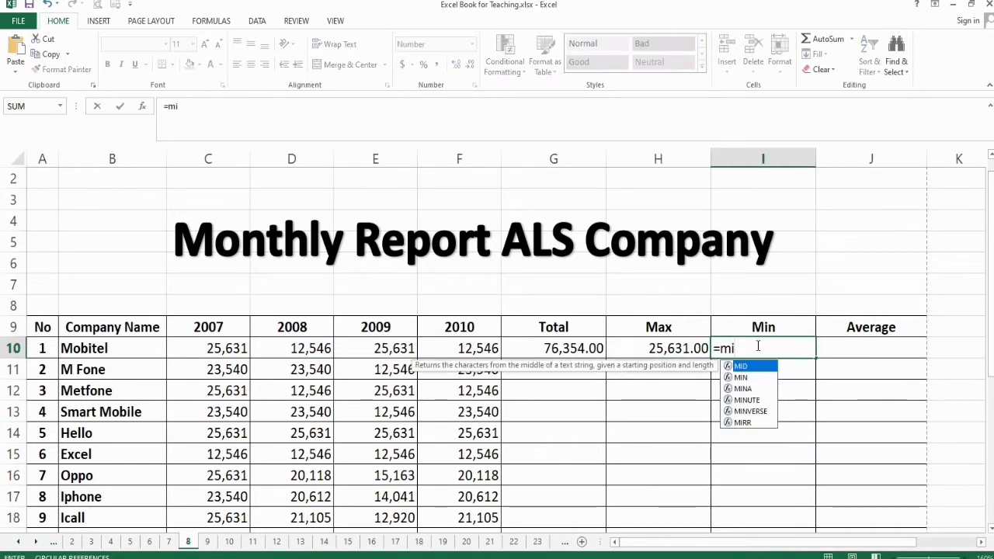
pyautogui.write('n')
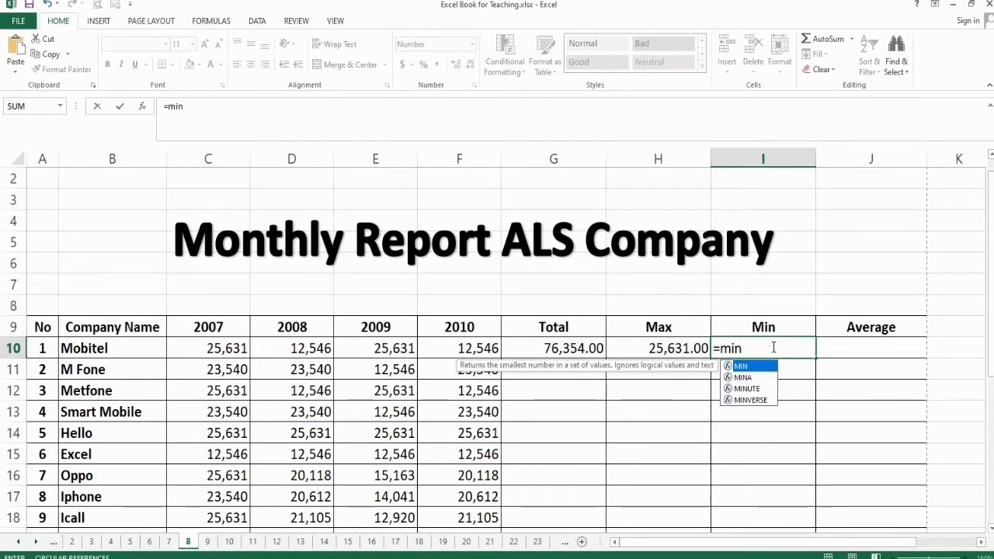
pyautogui.write('(')
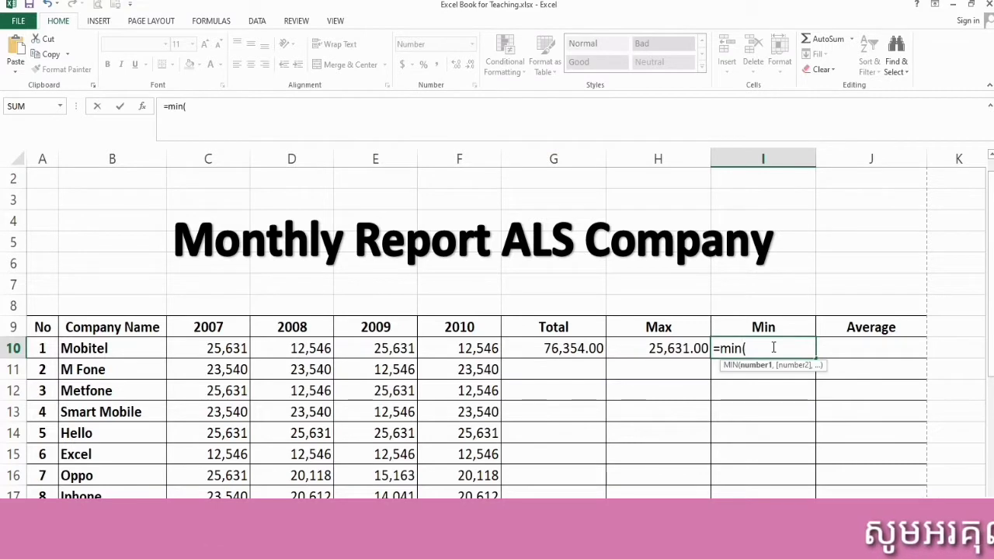
pyautogui.moveTo(220, 350); pyautogui.dragTo(450, 351)
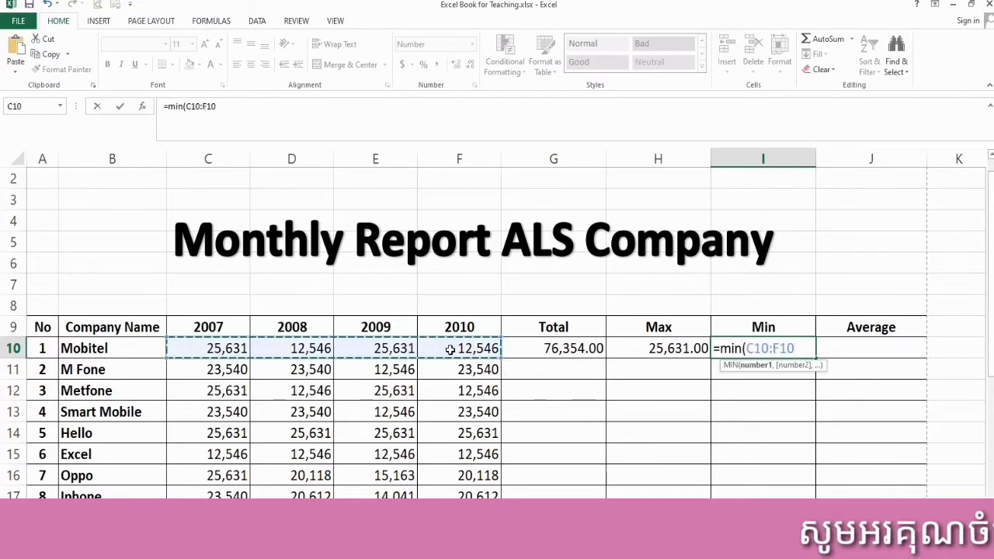
pyautogui.press('Return')
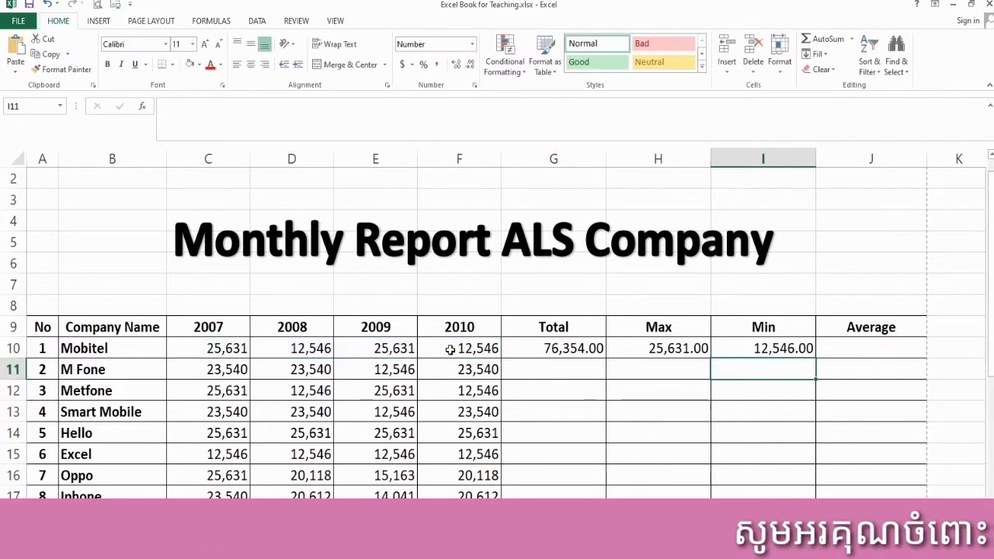
# Step: Enter =AVERAGE(C10:F10) in cell J10 to average the Mobitel row
pyautogui.click(853, 345)
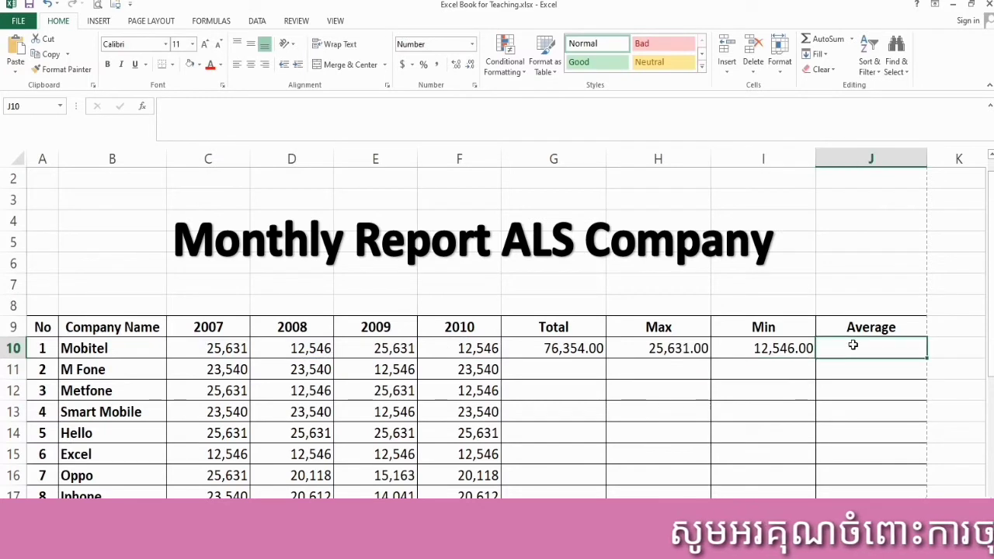
pyautogui.write('=')
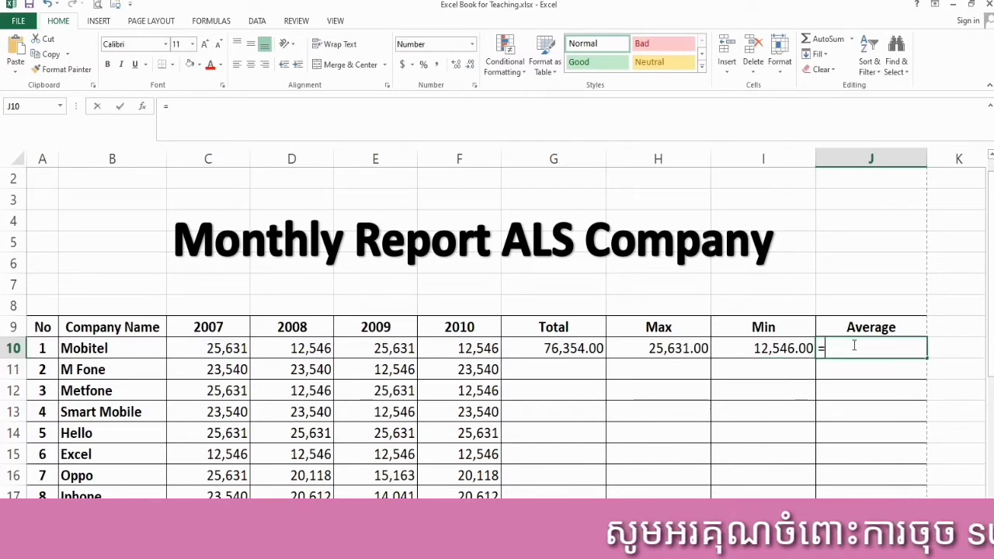
pyautogui.write('avera')
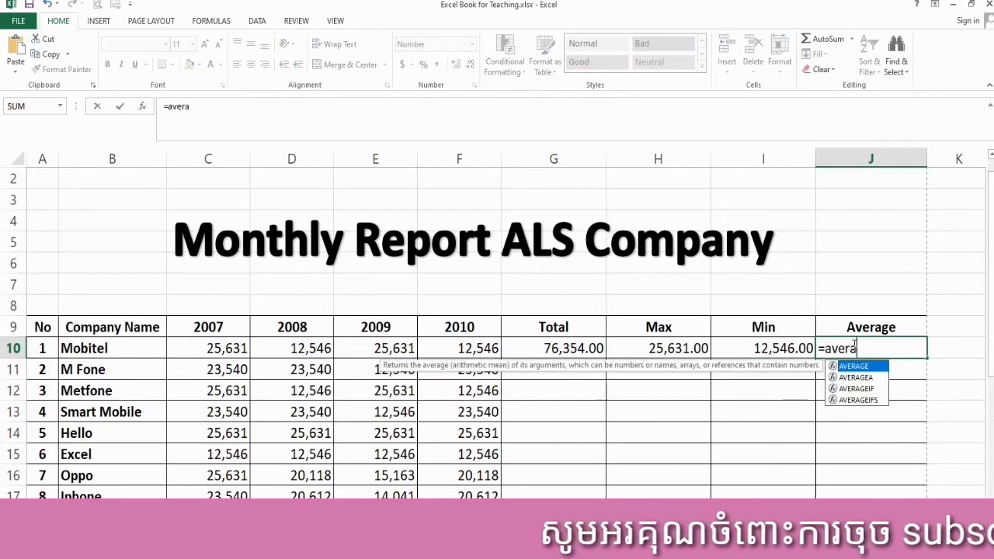
pyautogui.write('ge(')
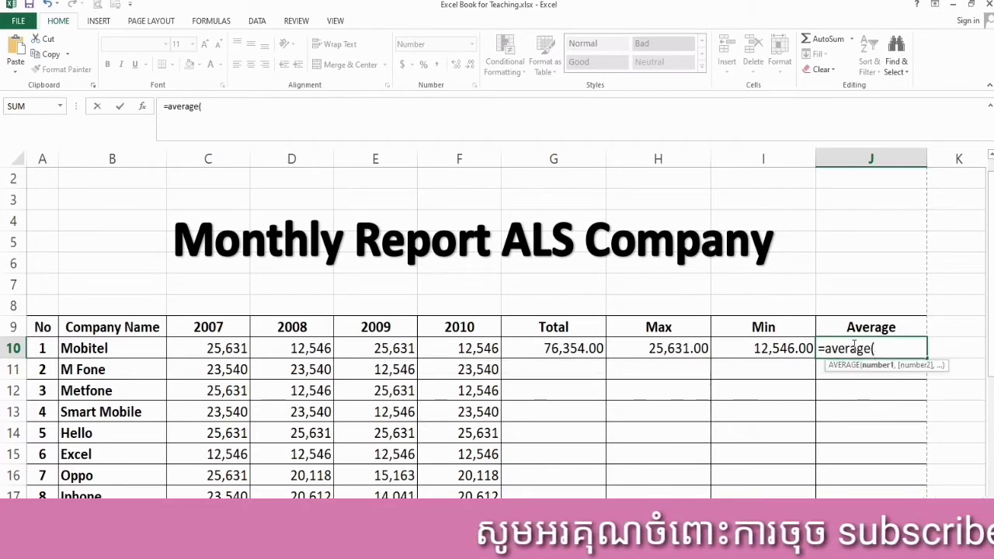
pyautogui.moveTo(212, 349); pyautogui.dragTo(452, 354)
pyautogui.write(')')
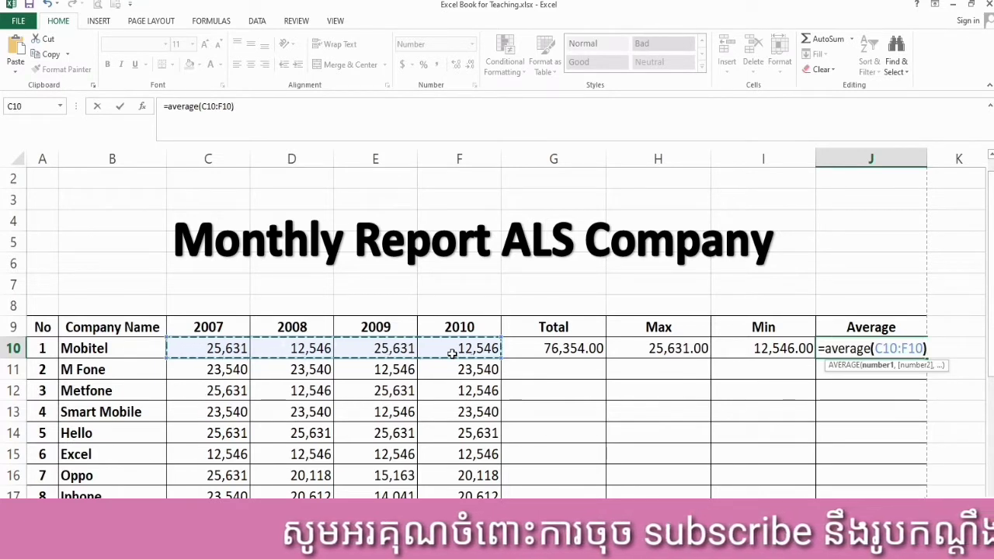
pyautogui.press('Return')
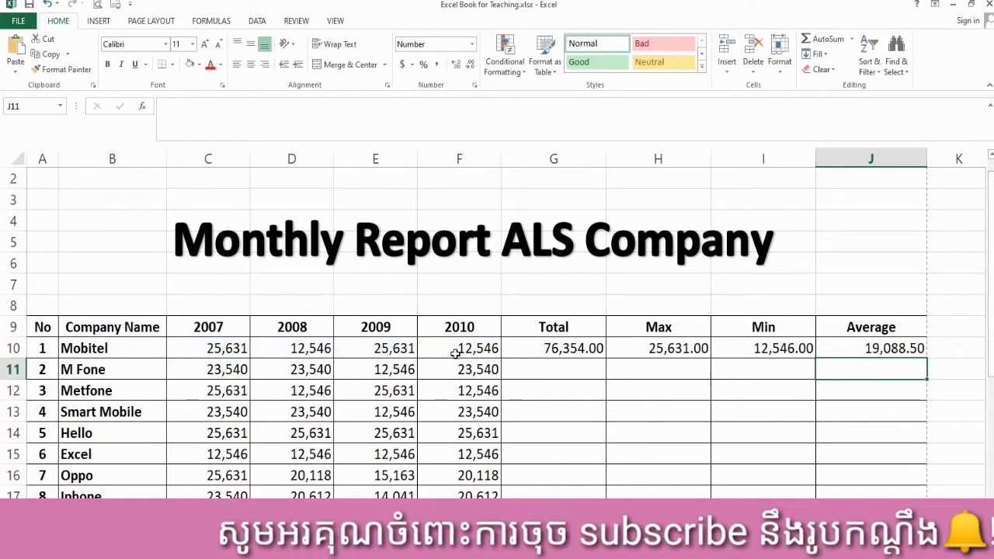
# Step: Examine the Total, Max, Min and Average formulas in the Mobitel row and look over the company rows below it
pyautogui.click(898, 349)
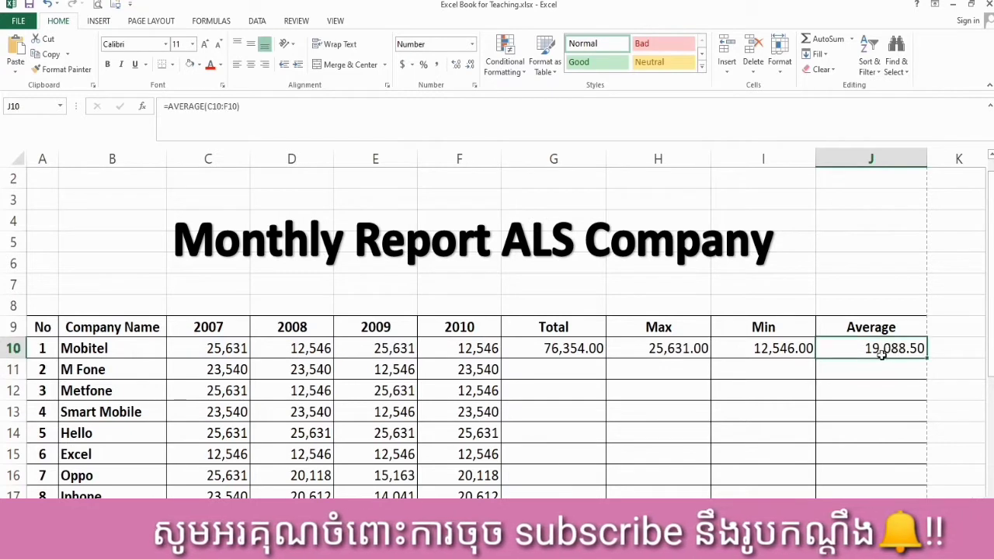
pyautogui.click(861, 371)
pyautogui.click(859, 351)
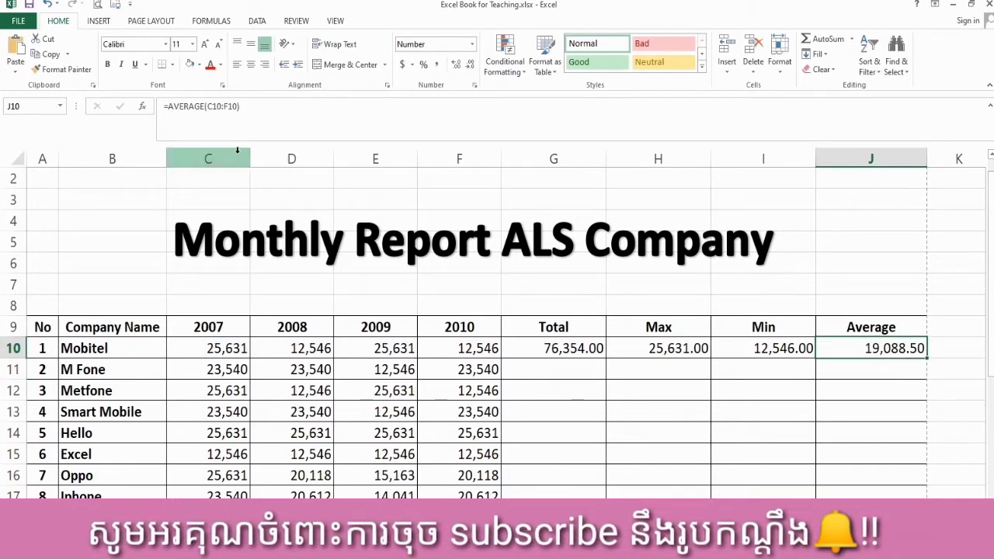
pyautogui.click(206, 106)
pyautogui.press('Return')
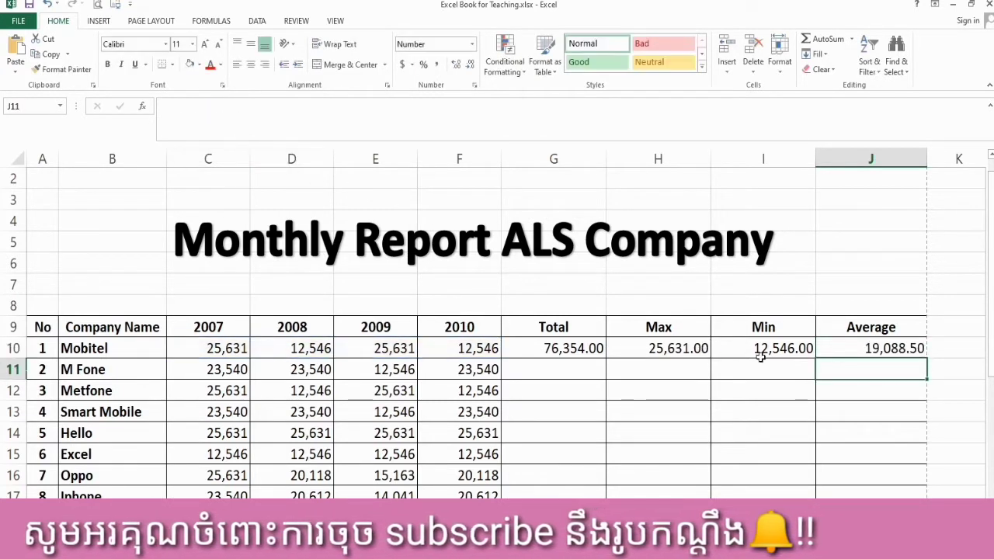
pyautogui.click(762, 349)
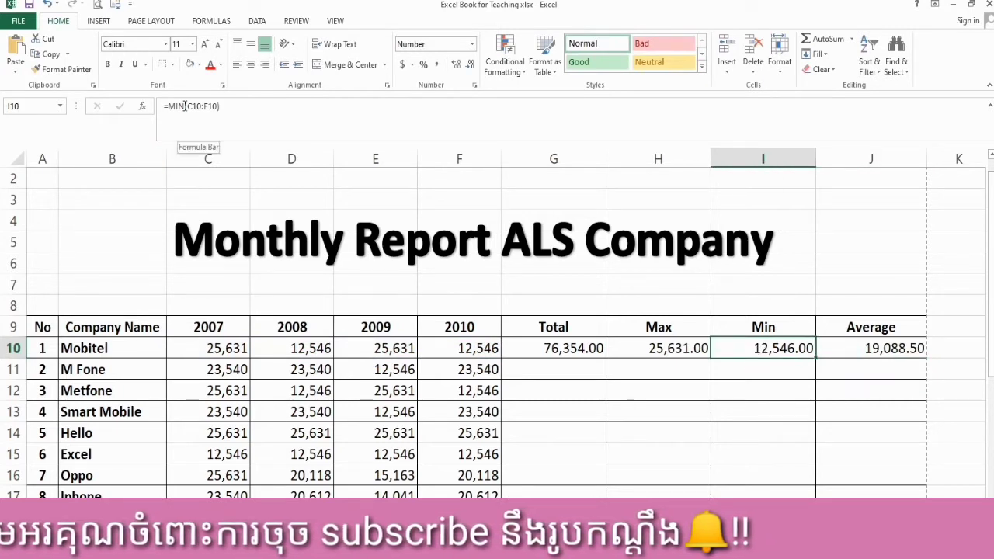
pyautogui.click(690, 348)
pyautogui.click(868, 346)
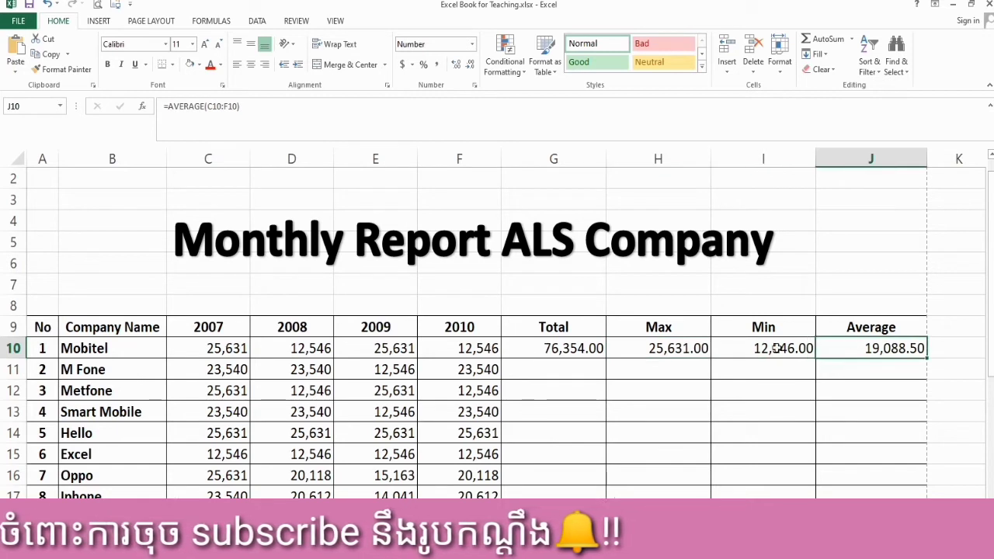
pyautogui.click(780, 341)
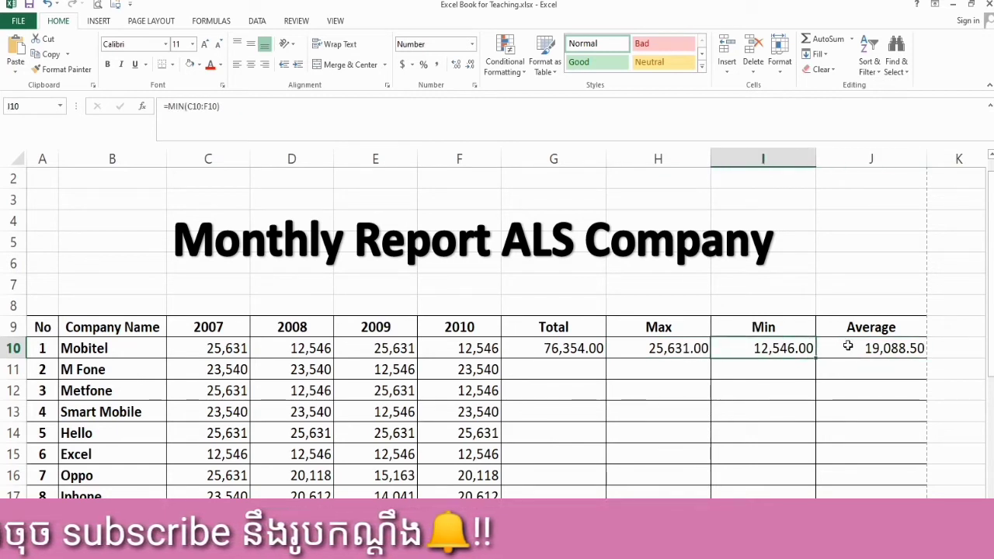
pyautogui.click(672, 345)
pyautogui.click(773, 348)
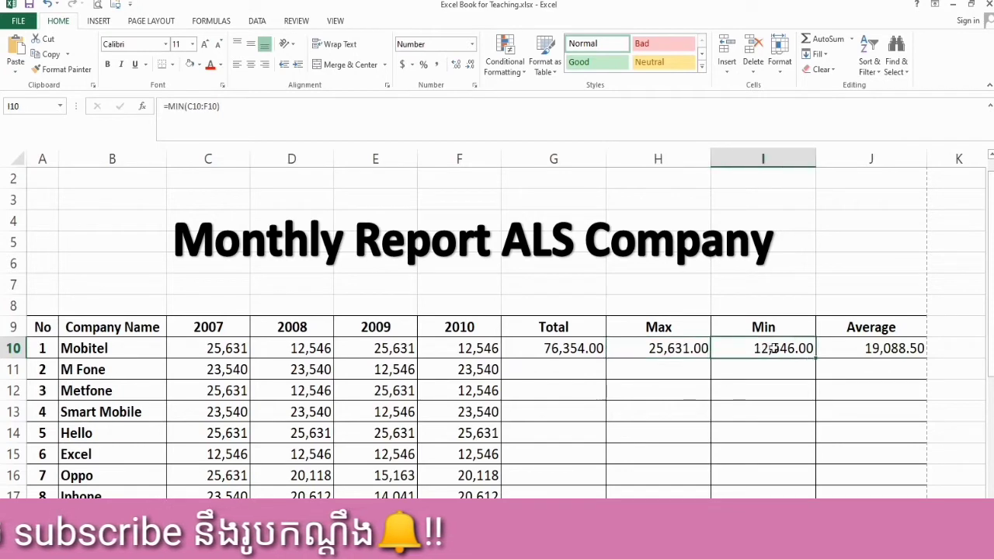
pyautogui.click(872, 345)
pyautogui.click(766, 351)
pyautogui.click(684, 348)
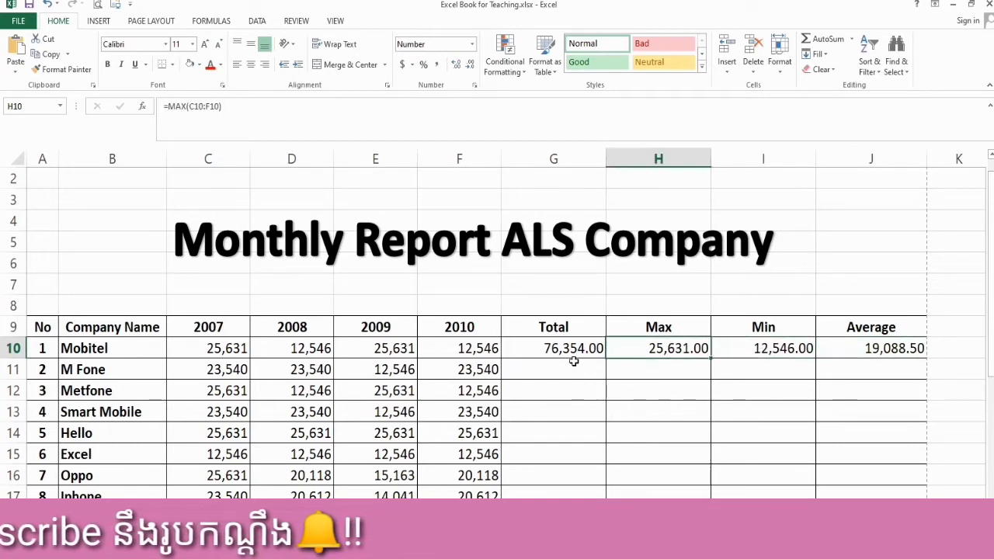
pyautogui.click(573, 355)
pyautogui.scroll(-8, 463, 415)
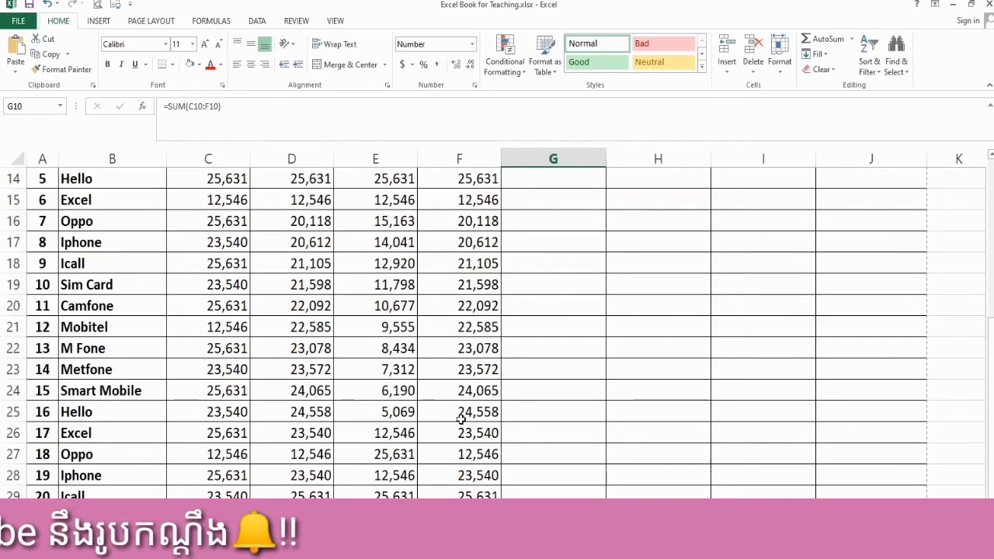
pyautogui.scroll(8, 466, 412)
pyautogui.scroll(-3, 466, 402)
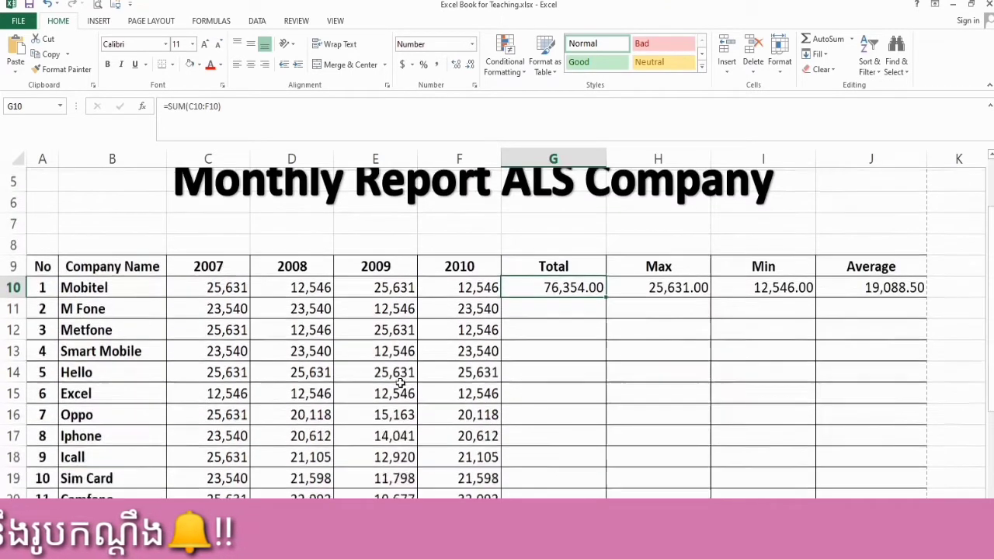
pyautogui.scroll(3, 435, 382)
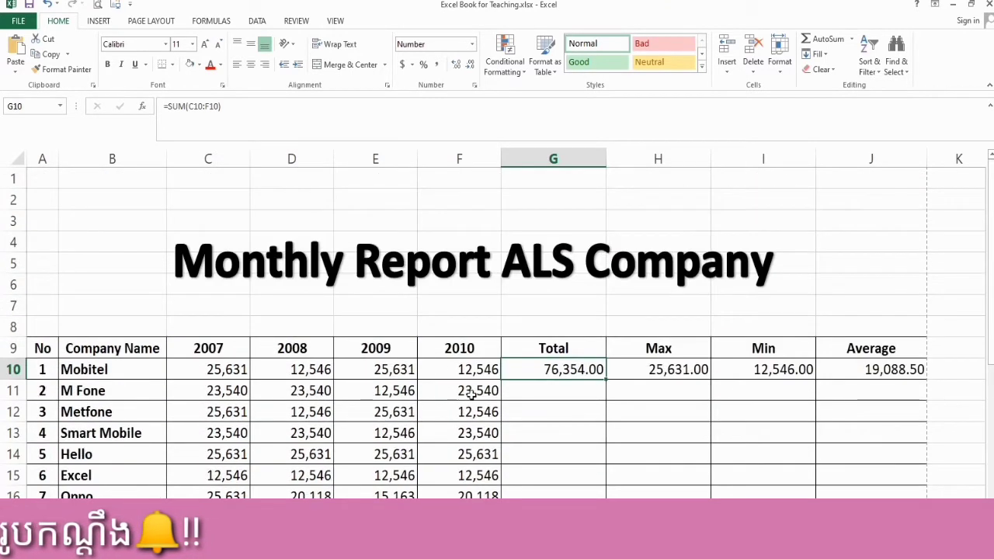
# Step: Total the M Fone row in cell G11 with a SUM formula over C11:F11
pyautogui.click(588, 387)
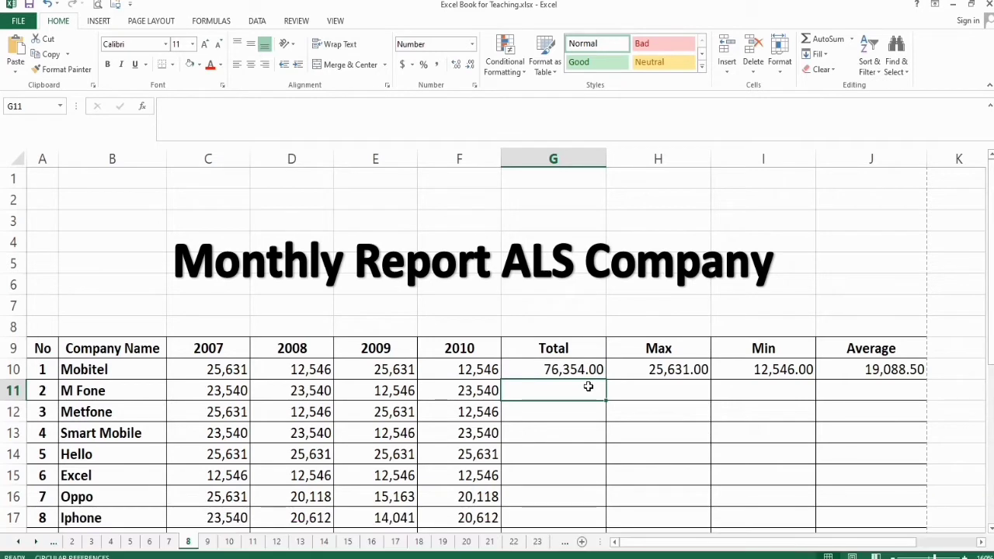
pyautogui.write('=sum(')
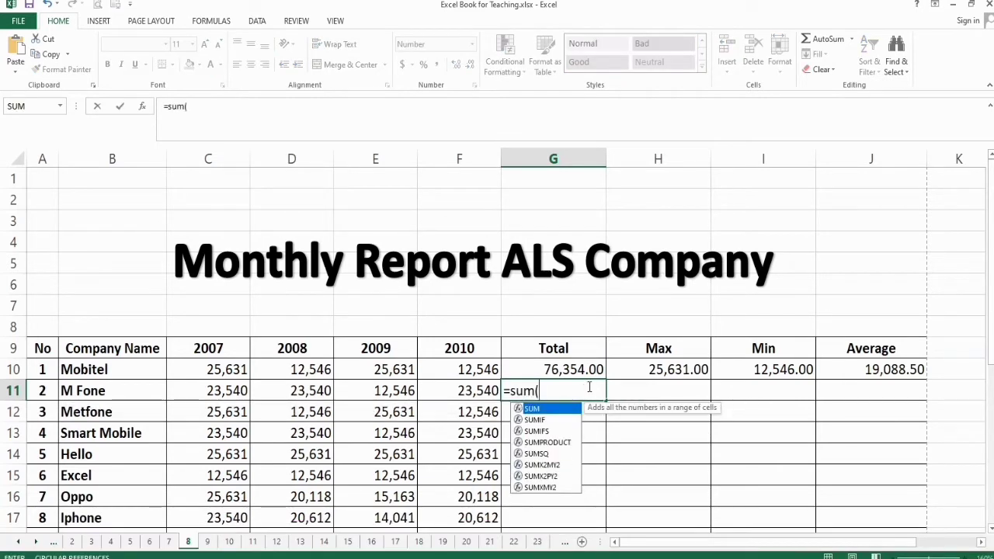
pyautogui.moveTo(239, 389); pyautogui.dragTo(464, 393)
pyautogui.press('Return')
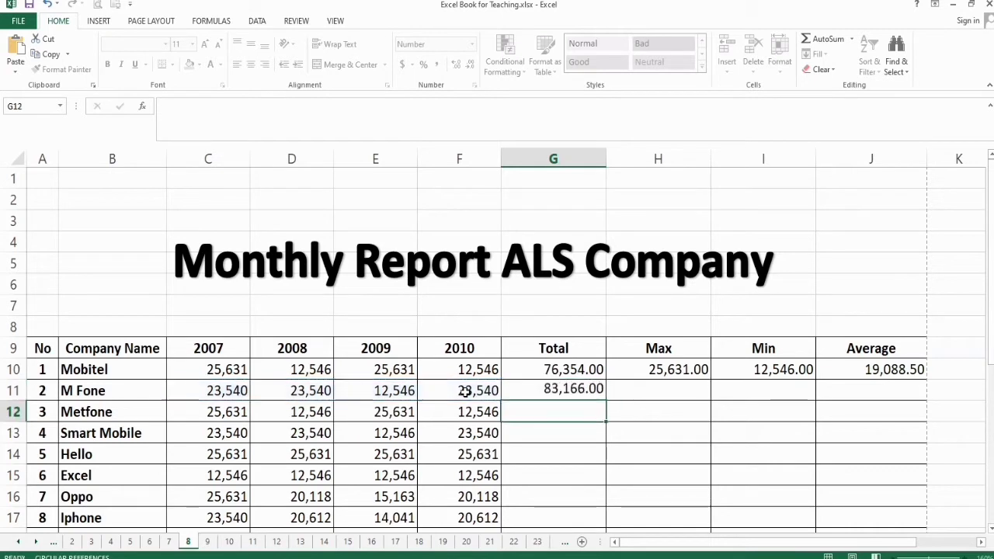
pyautogui.click(648, 391)
pyautogui.write('=')
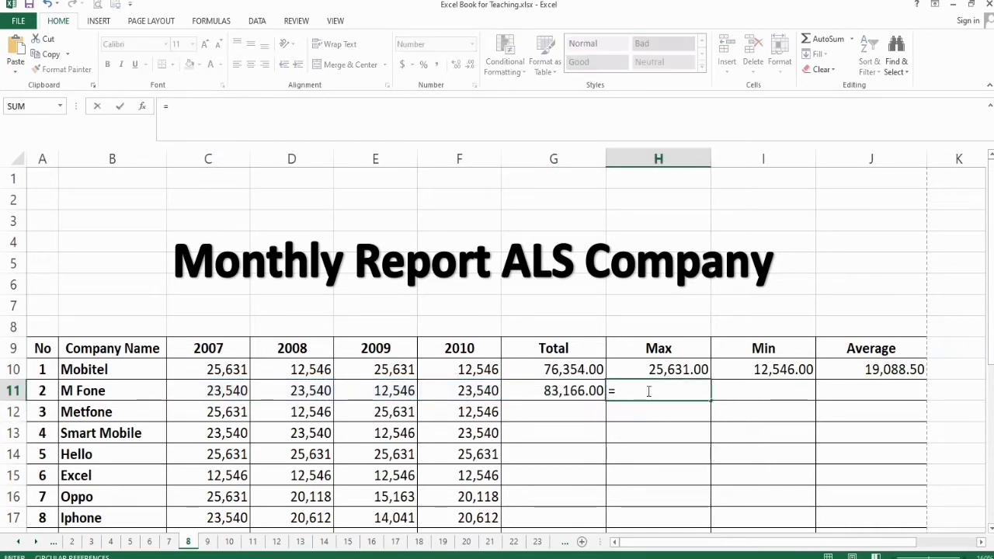
pyautogui.write('ma')
pyautogui.press('BackSpace')
pyautogui.press('BackSpace')
pyautogui.write('max')
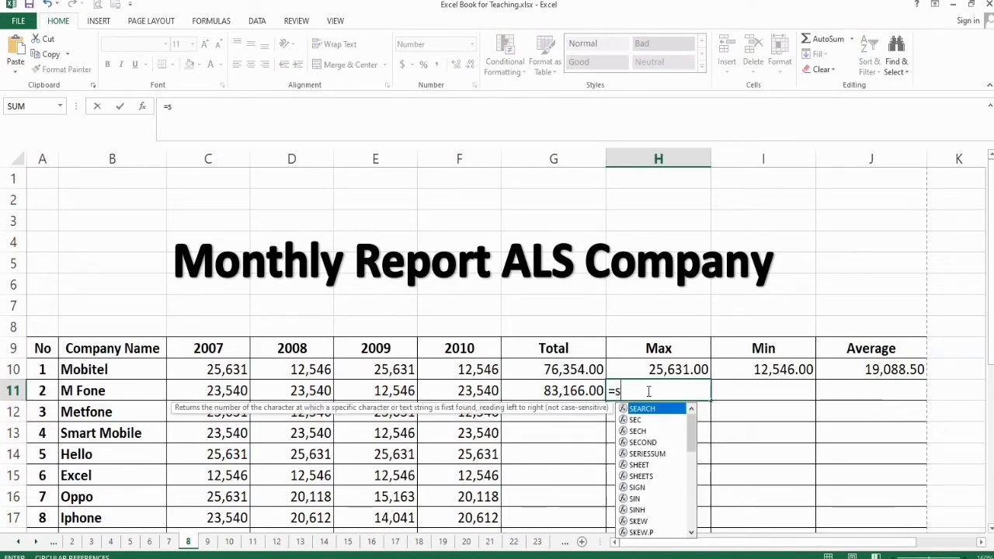
pyautogui.press('BackSpace')
pyautogui.press('BackSpace')
pyautogui.press('BackSpace')
pyautogui.press('BackSpace')
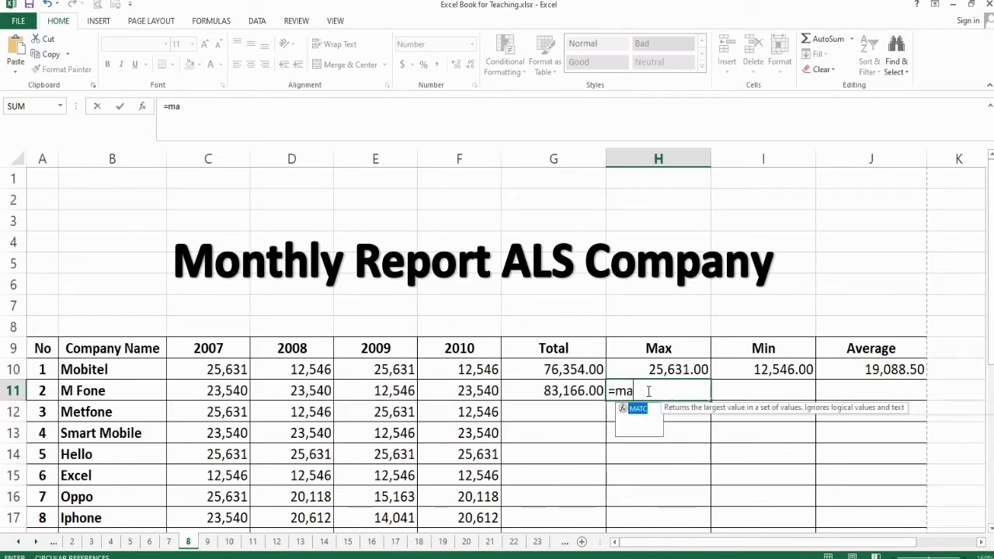
pyautogui.press('Escape')
# Step: Delete the M Fone total from cell G11
pyautogui.click(637, 411)
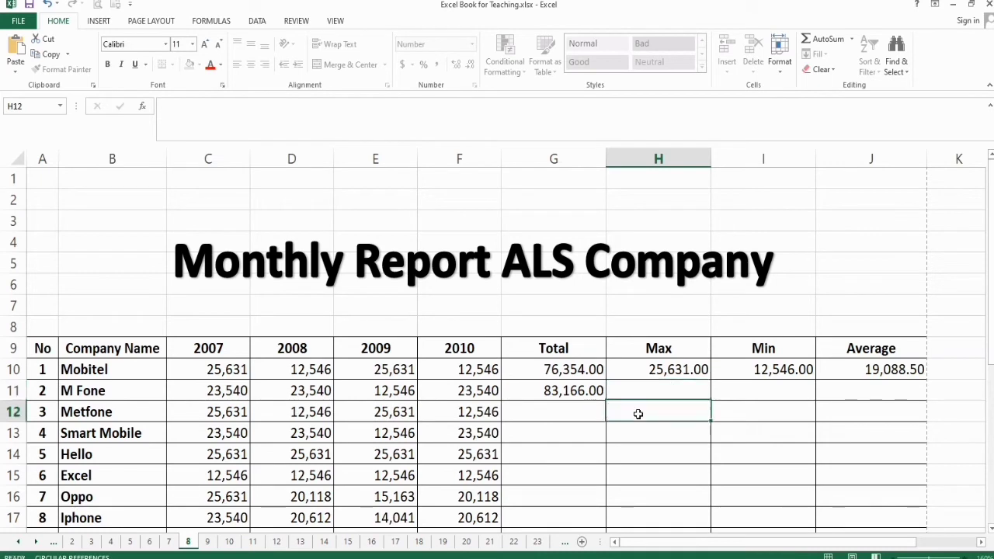
pyautogui.click(584, 388)
pyautogui.press('Delete')
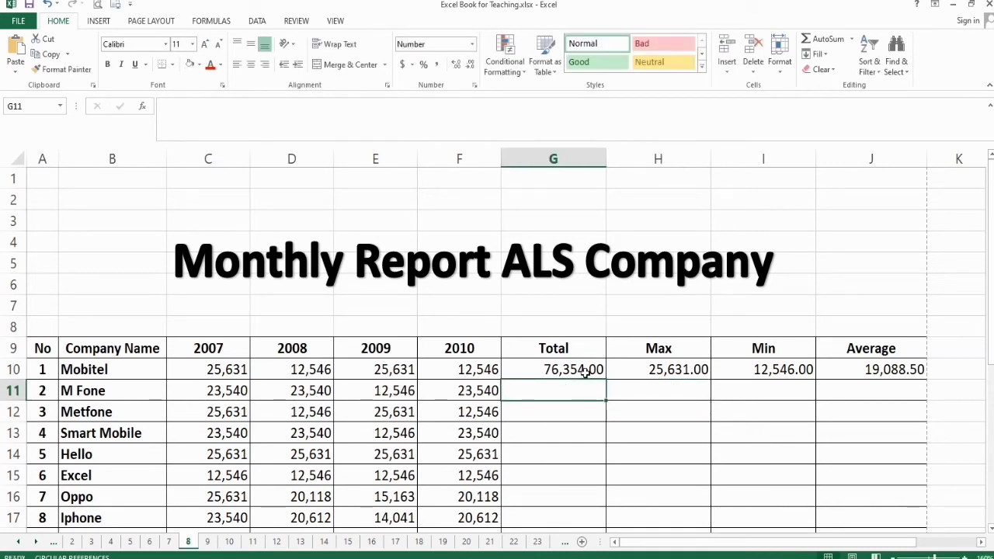
# Step: Fill the Total and Max formulas from cells G10 and H10 down through row 13, the Smart Mobile row
pyautogui.click(584, 372)
pyautogui.moveTo(574, 370); pyautogui.dragTo(884, 372)
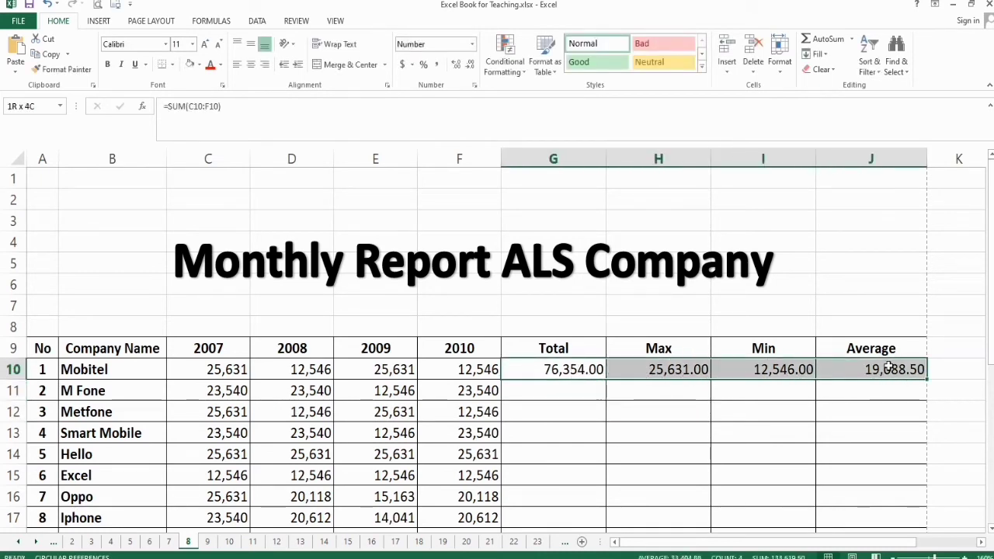
pyautogui.click(595, 371)
pyautogui.moveTo(605, 380); pyautogui.dragTo(606, 435)
pyautogui.click(658, 376)
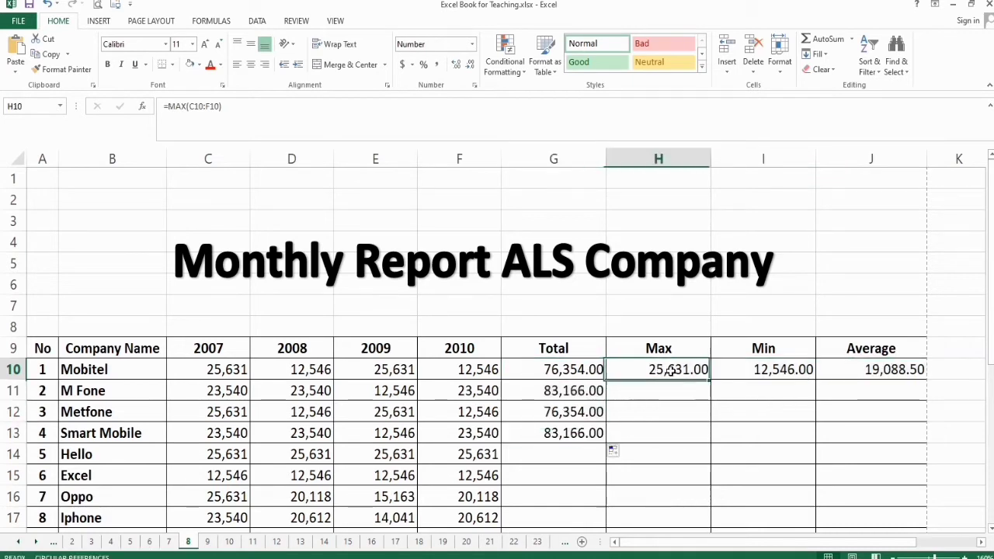
pyautogui.moveTo(710, 380); pyautogui.dragTo(711, 439)
# Step: Fill the Min and Average formulas from cells I10 and J10 down through row 13, the Smart Mobile row
pyautogui.click(759, 376)
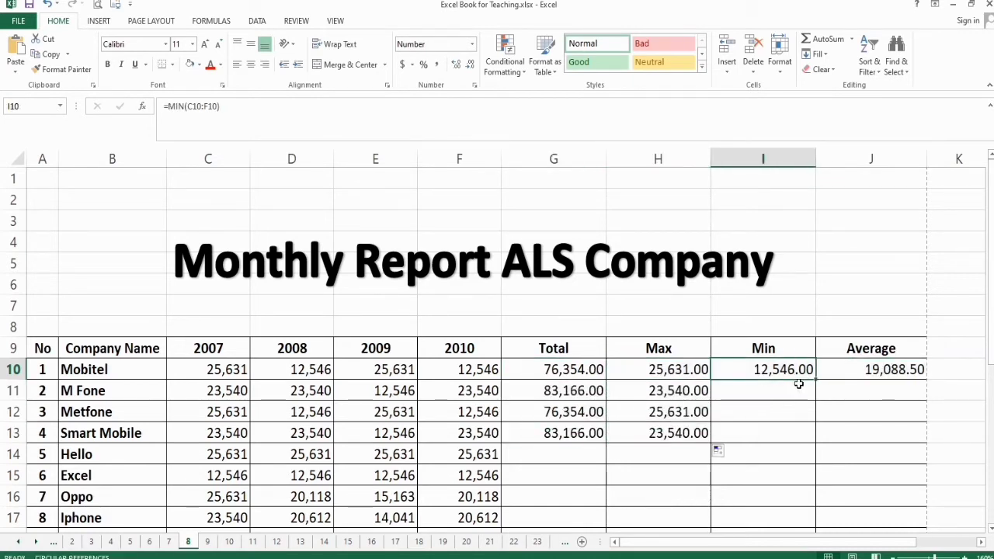
pyautogui.moveTo(815, 381); pyautogui.dragTo(810, 438)
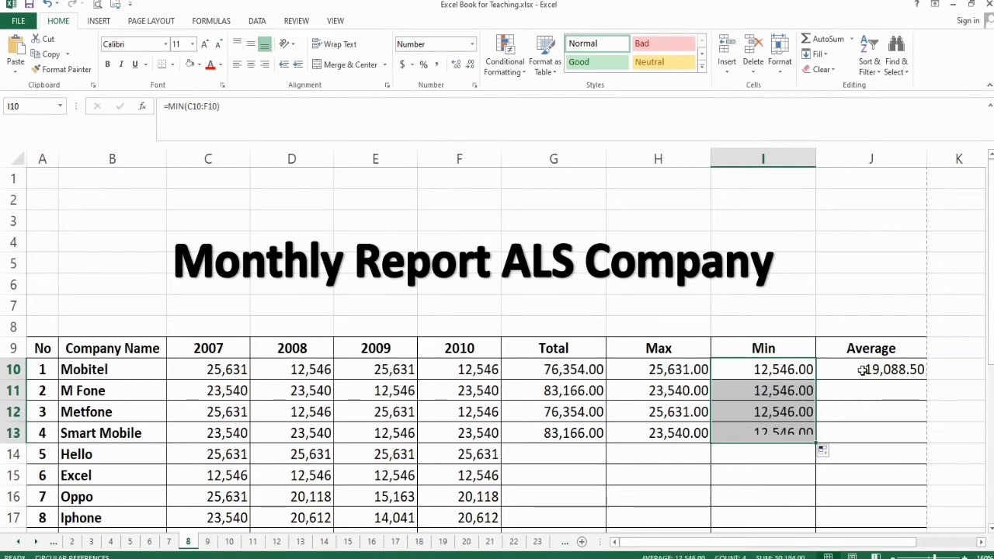
pyautogui.click(857, 371)
pyautogui.moveTo(926, 381); pyautogui.dragTo(916, 445)
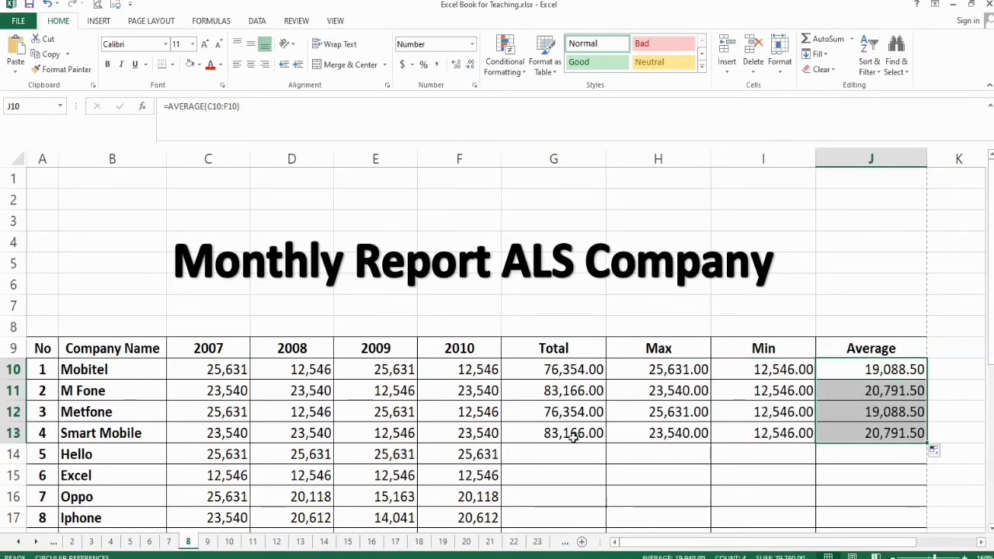
# Step: Fill the Total, Max, Min and Average formulas in G13:J13 down together through row 30, the last company row
pyautogui.click(557, 434)
pyautogui.moveTo(621, 433); pyautogui.dragTo(912, 433)
pyautogui.scroll(-2, 928, 412)
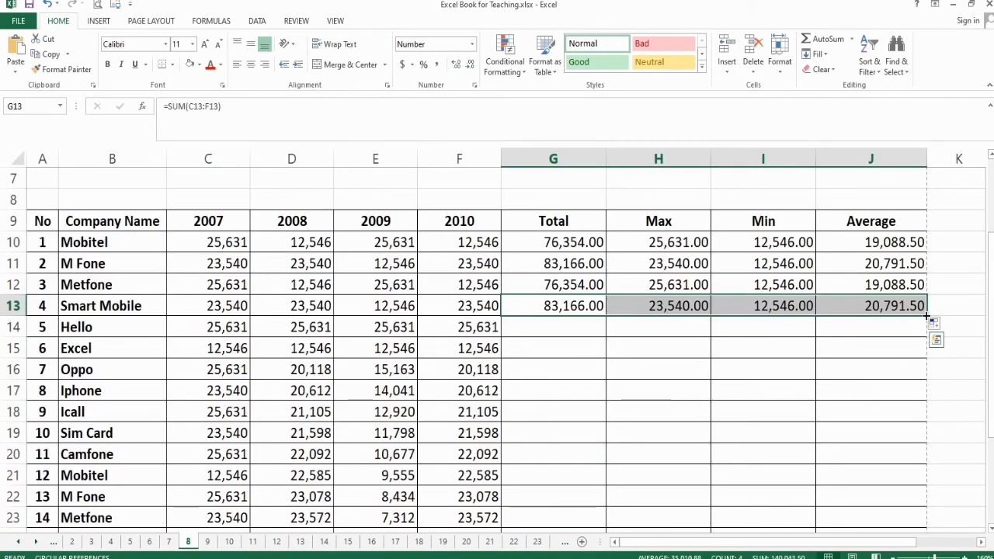
pyautogui.moveTo(926, 314)
pyautogui.mouseDown()
pyautogui.moveTo(928, 524)
pyautogui.moveTo(927, 513)
pyautogui.mouseUp()
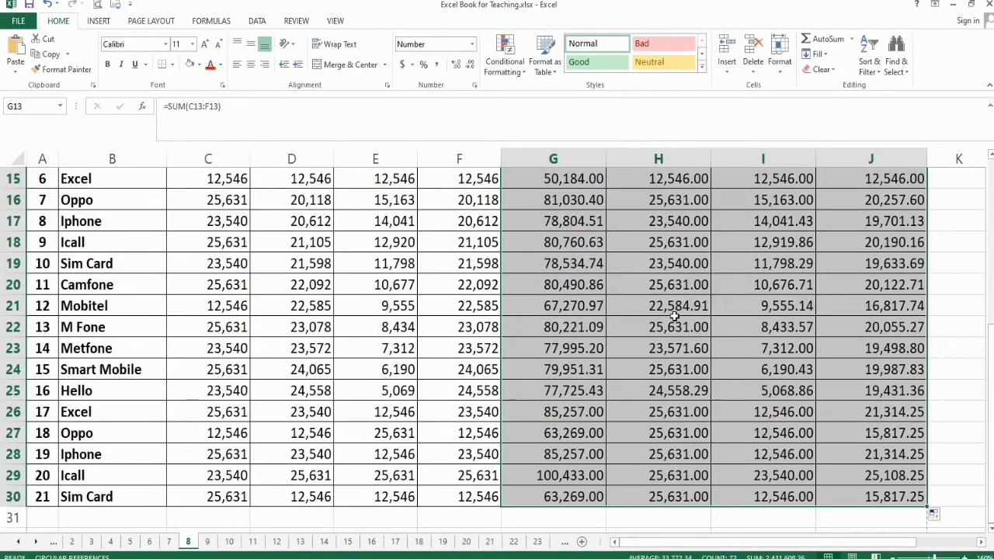
# Step: Review the filled Total, Max, Min and Average columns across all company rows, zoomed out to show most of the table
pyautogui.scroll(1, 674, 314)
pyautogui.click(610, 246)
pyautogui.scroll(2, 621, 264)
pyautogui.scroll(-1, 621, 264)
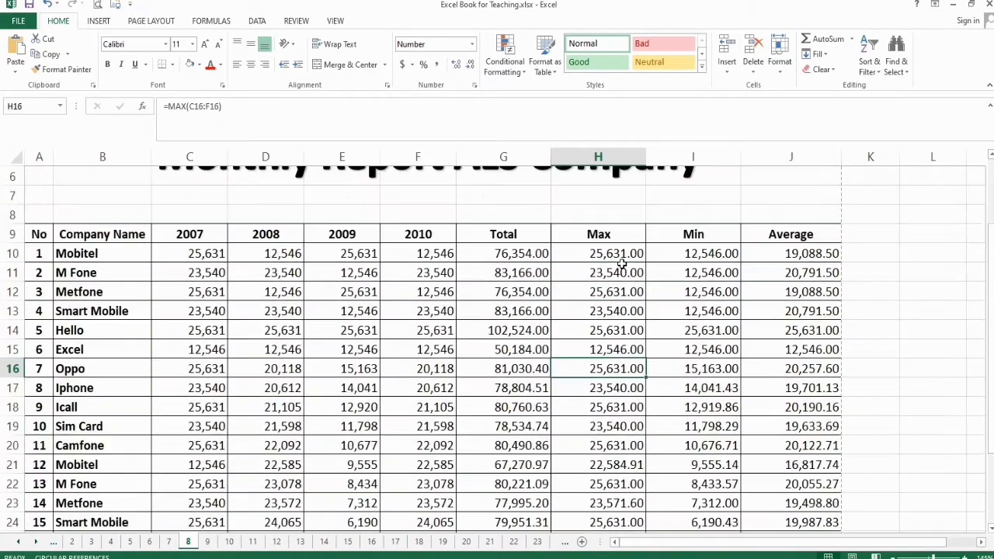
pyautogui.scroll(1, 622, 265)
pyautogui.scroll(-1, 591, 249)
pyautogui.scroll(-1, 544, 241)
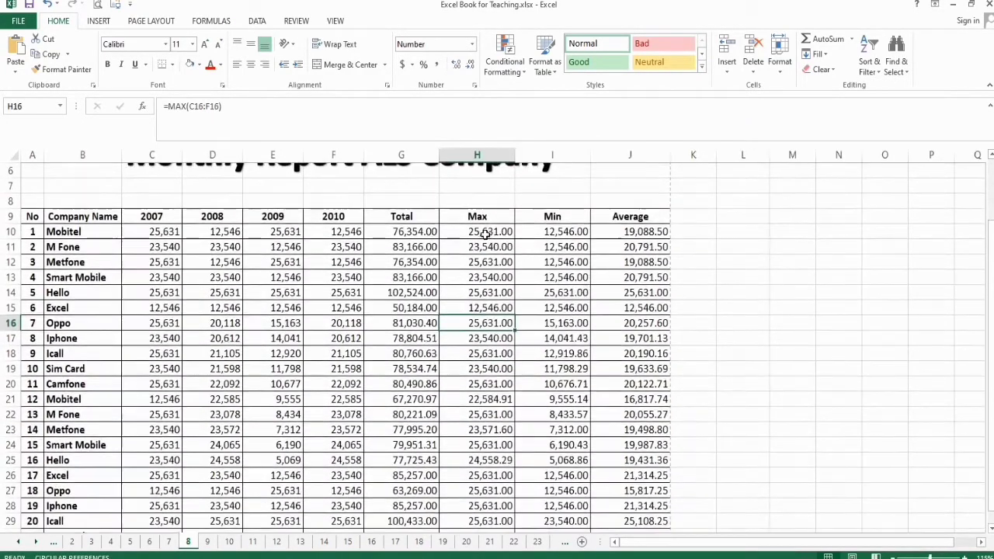
pyautogui.moveTo(422, 232); pyautogui.dragTo(503, 330)
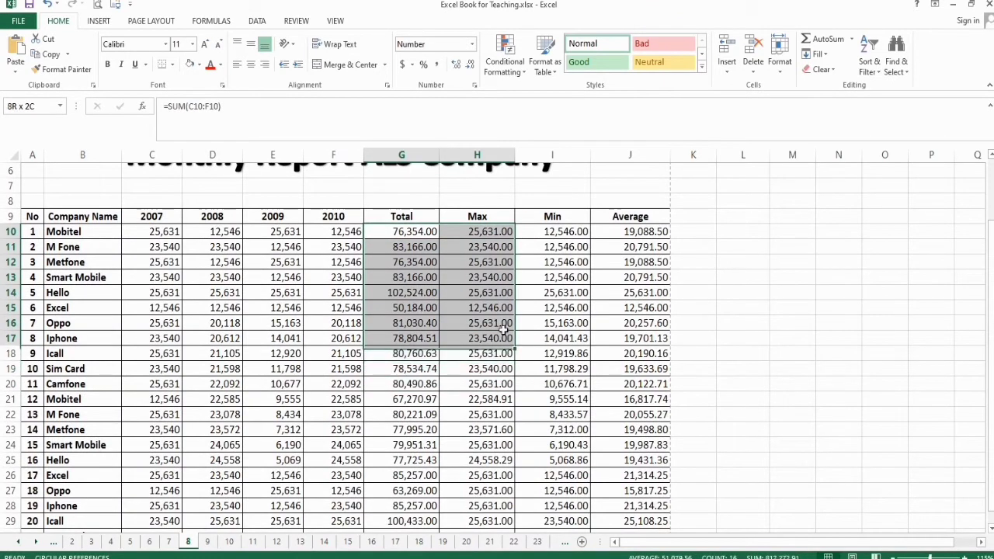
pyautogui.click(494, 428)
pyautogui.click(503, 472)
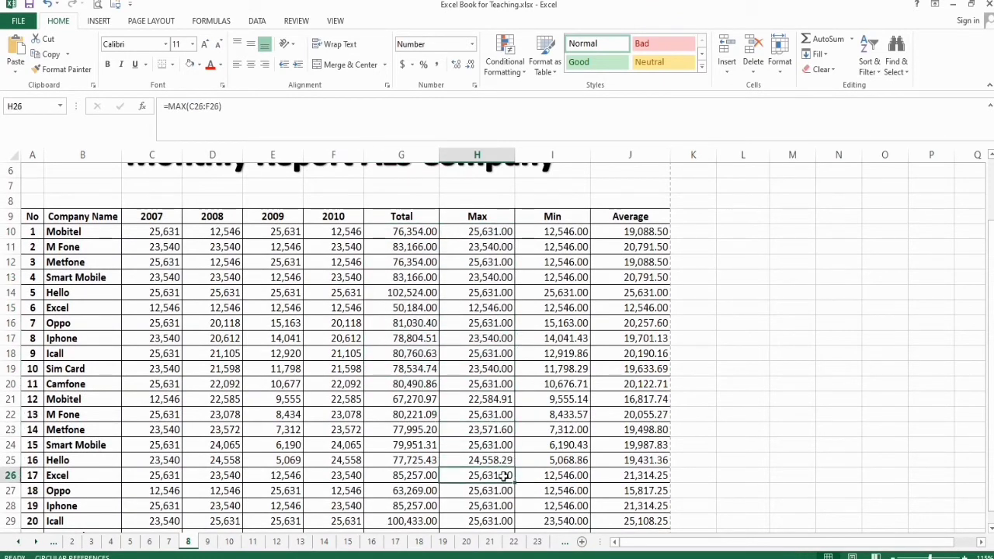
# Step: Examine the Total, Min and Average formulas in the first Mobitel row and look over the finished report
pyautogui.click(397, 230)
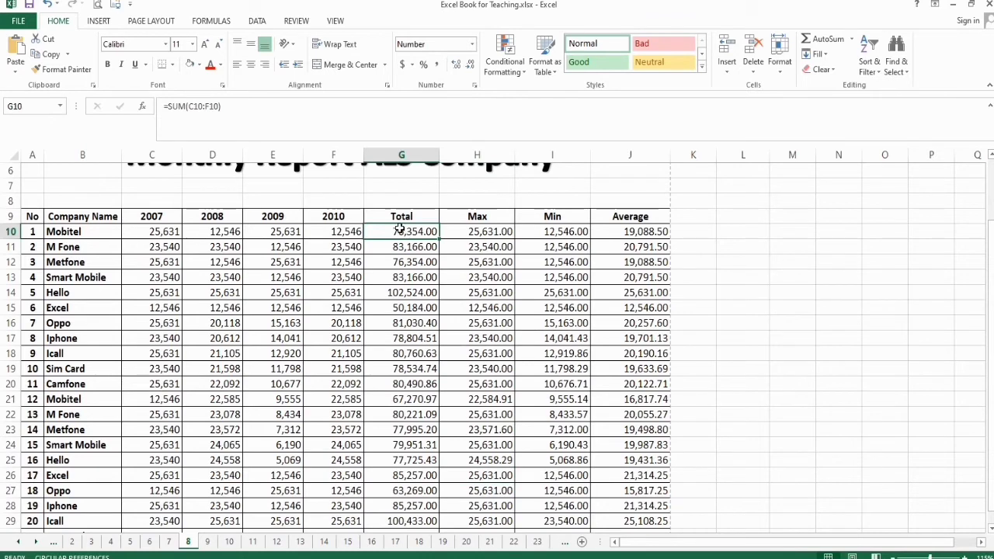
pyautogui.scroll(1, 572, 232)
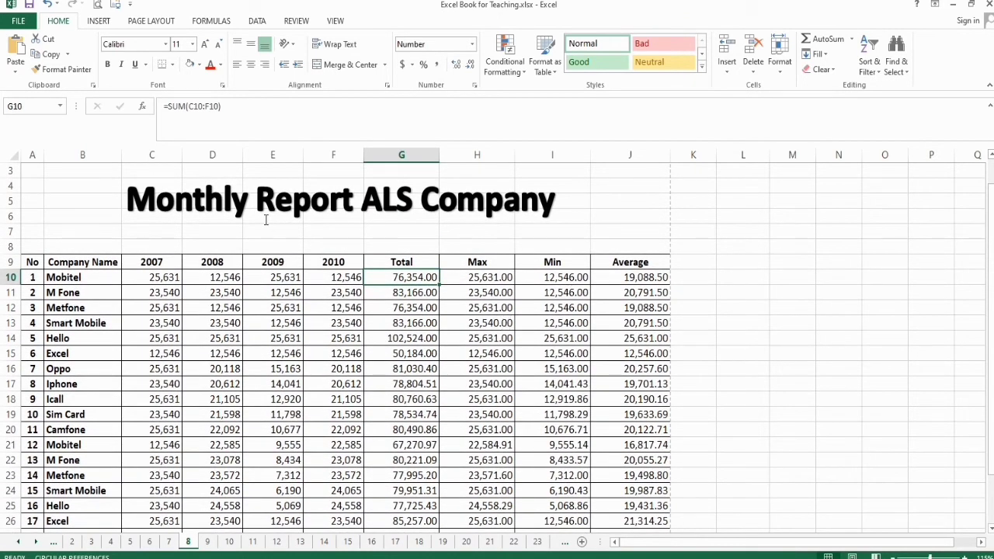
pyautogui.keyDown('ctrl'); pyautogui.scroll(1, 240, 253); pyautogui.keyUp('ctrl')
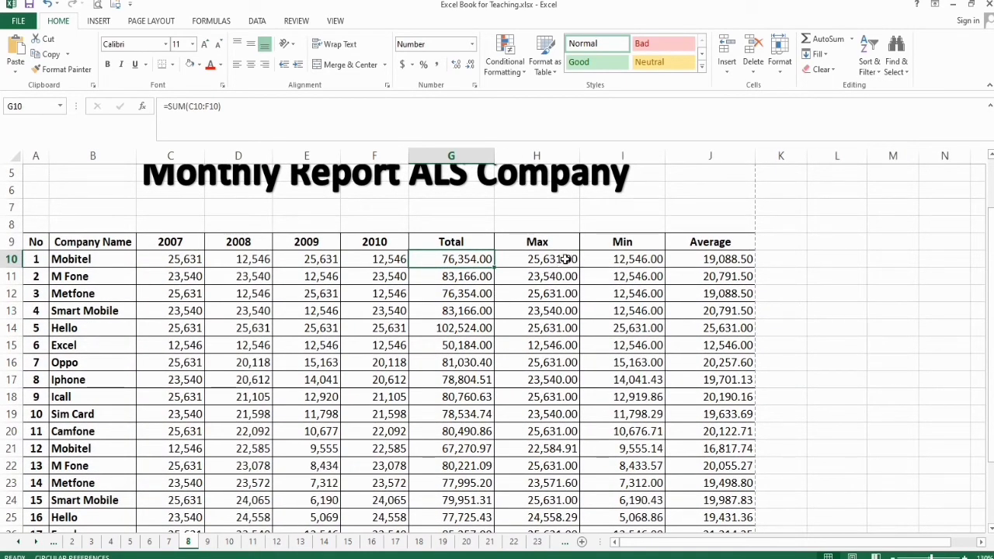
pyautogui.click(725, 259)
pyautogui.scroll(2, 498, 256)
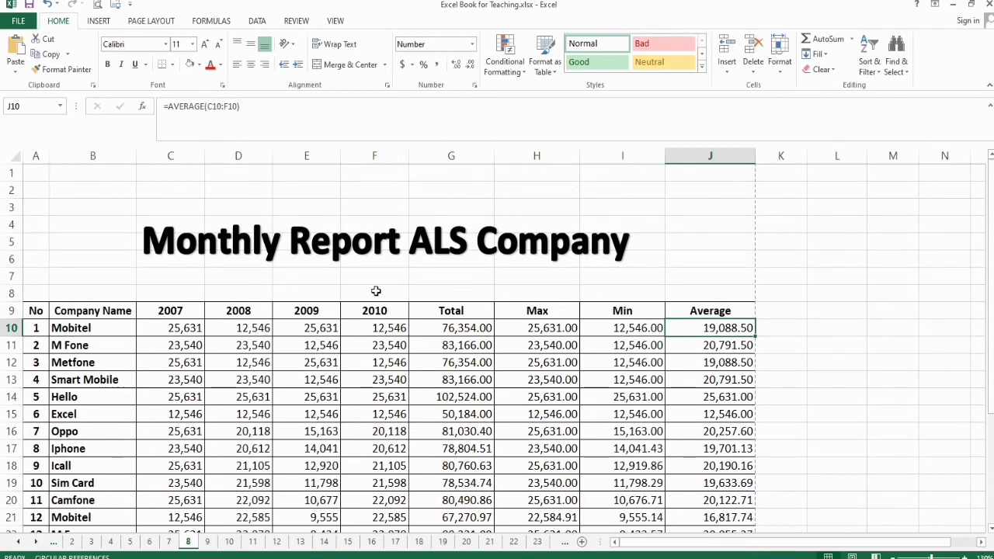
pyautogui.click(611, 329)
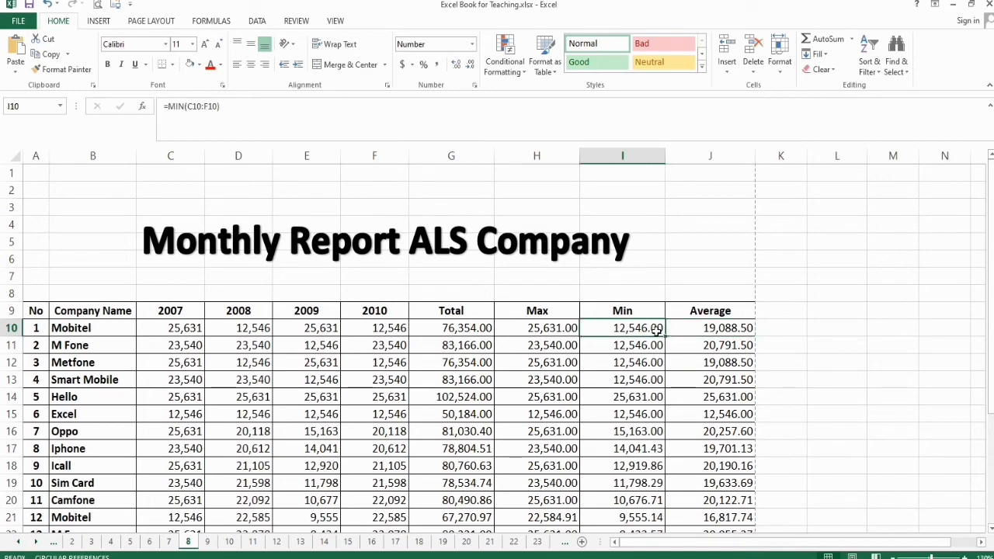
pyautogui.click(680, 328)
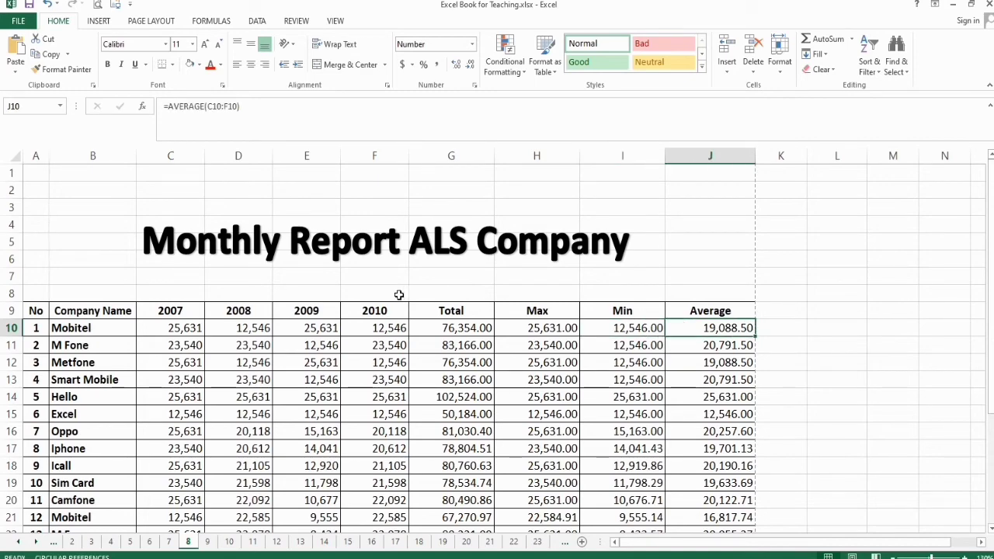
pyautogui.scroll(-3, 130, 348)
pyautogui.scroll(2, 366, 345)
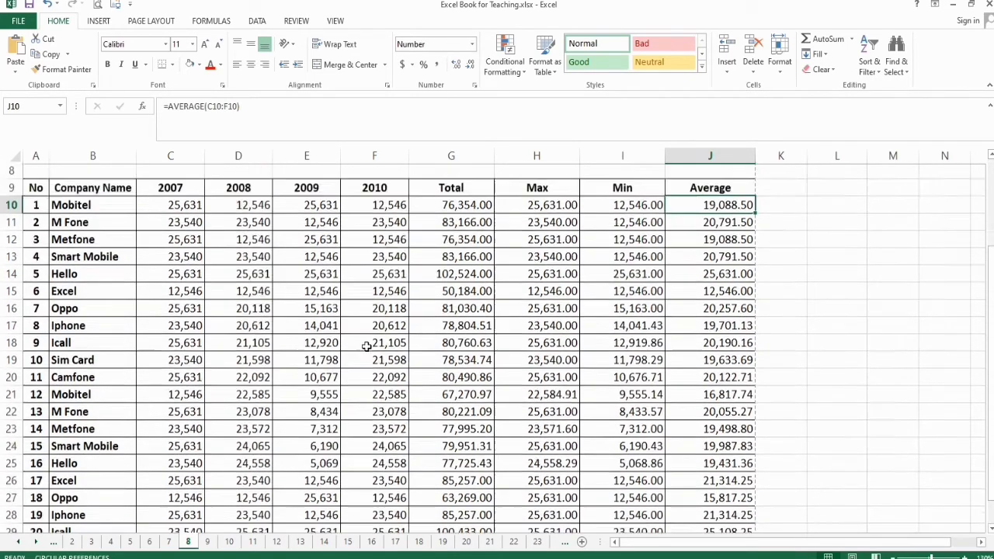